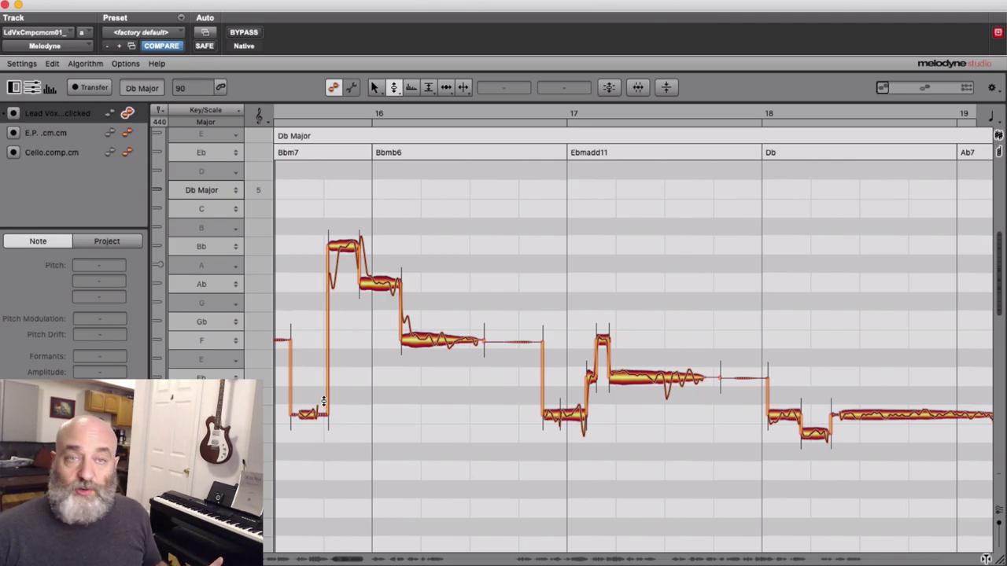
Slant the rise from the short low Db note before bar 16, then make it abrupt again.
click(325, 403)
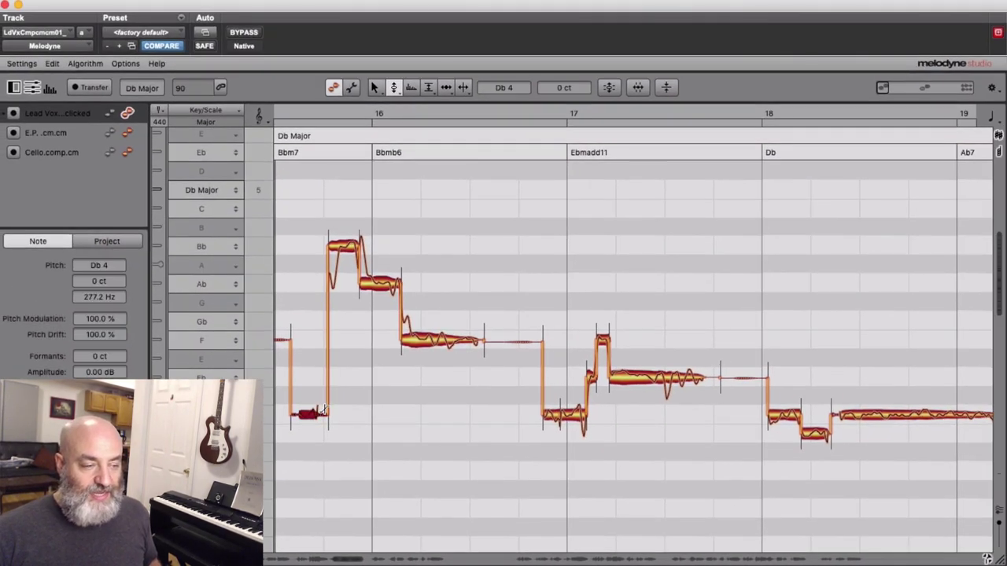
drag(323, 396, 305, 302)
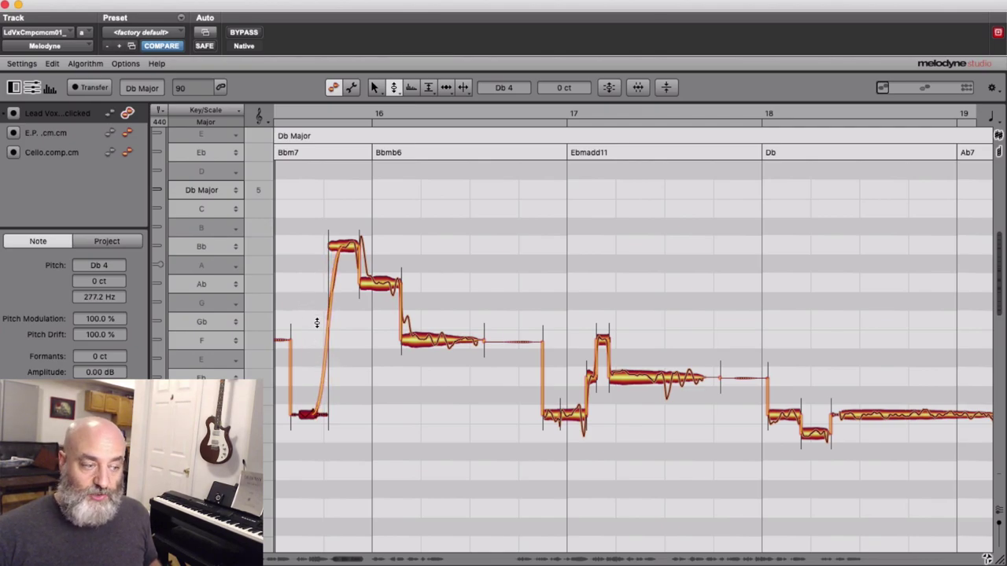
drag(325, 414, 320, 492)
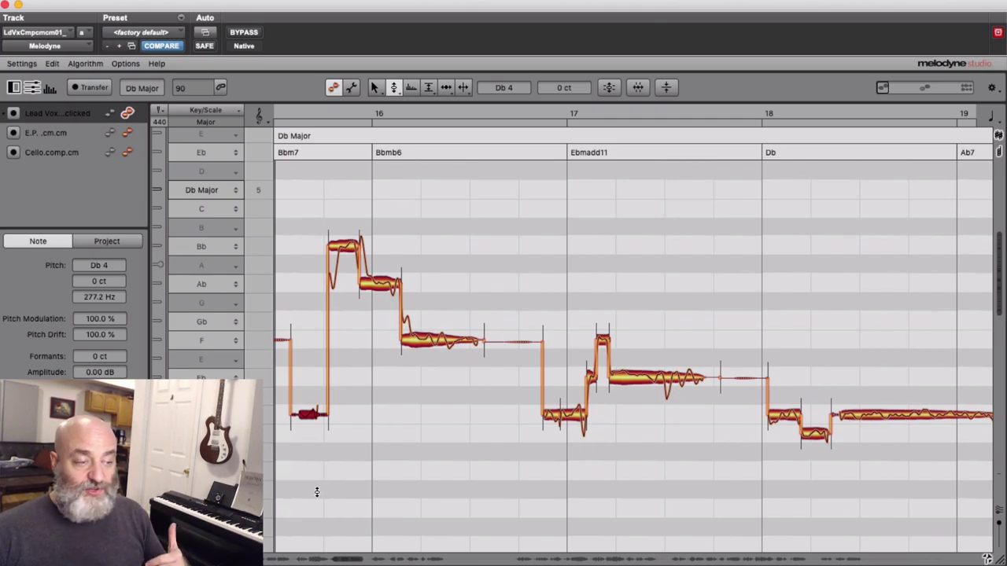
Smooth the pitch transitions between the notes of the bars 15–18 phrase.
drag(289, 483, 893, 207)
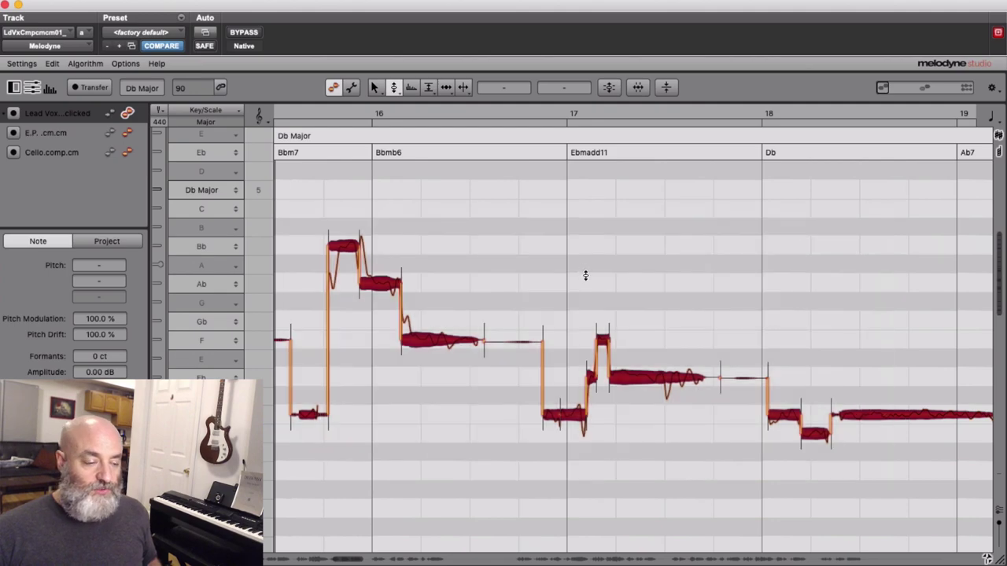
click(356, 247)
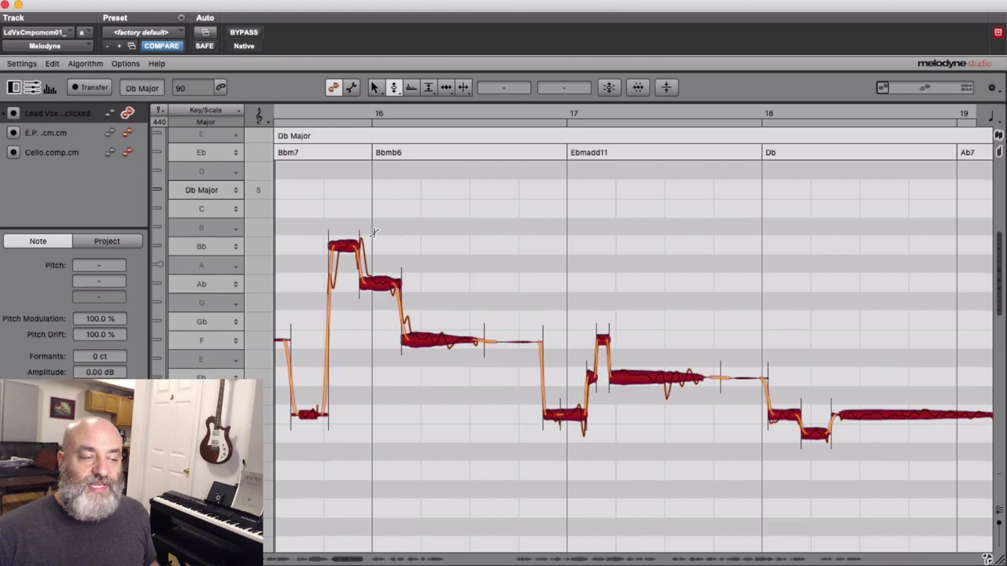
drag(374, 232, 396, 184)
Audition the smoothed phrase, then undo back to the original sharp transitions.
key(space)
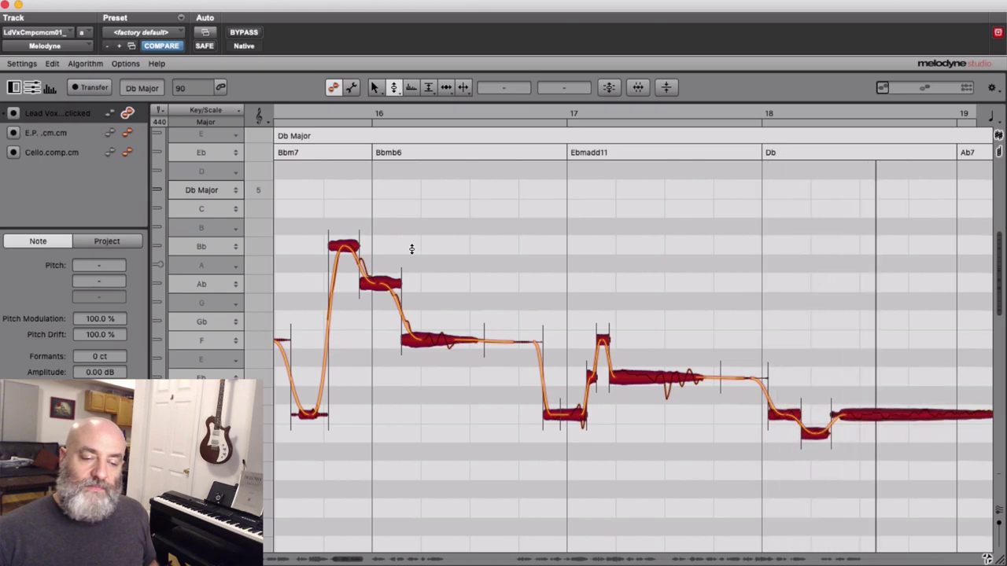
key(space)
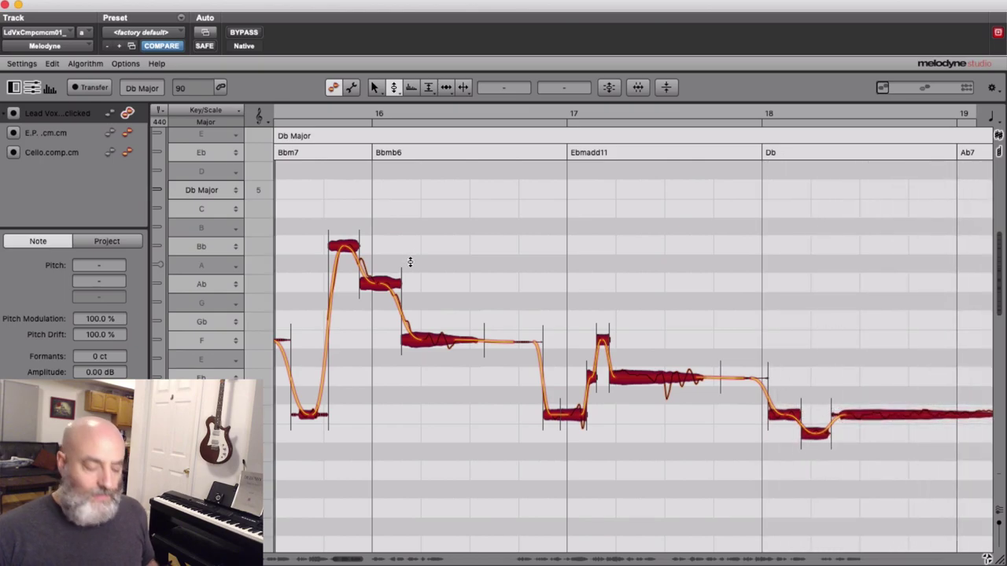
key(super+z)
key(super+shift+z)
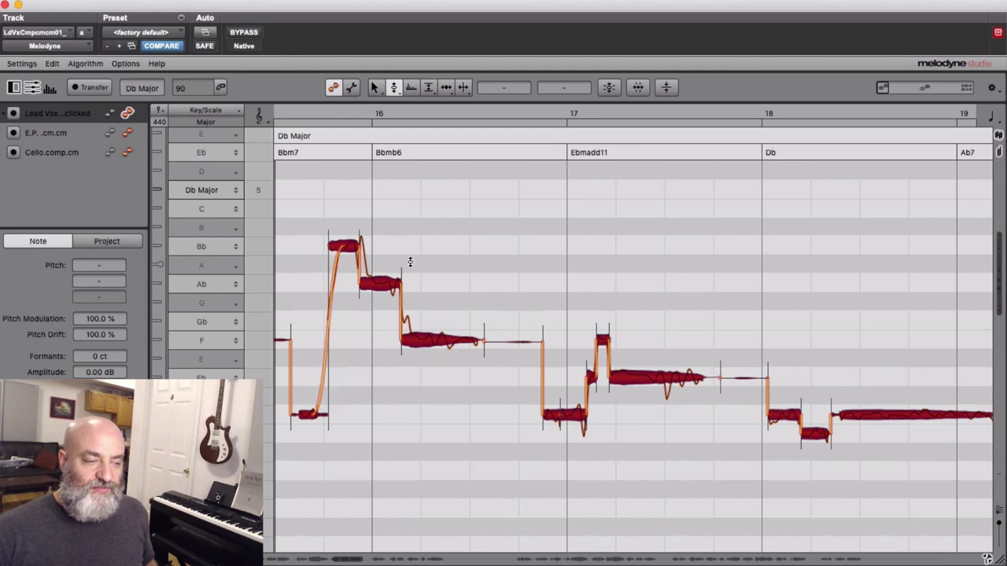
key(super+z)
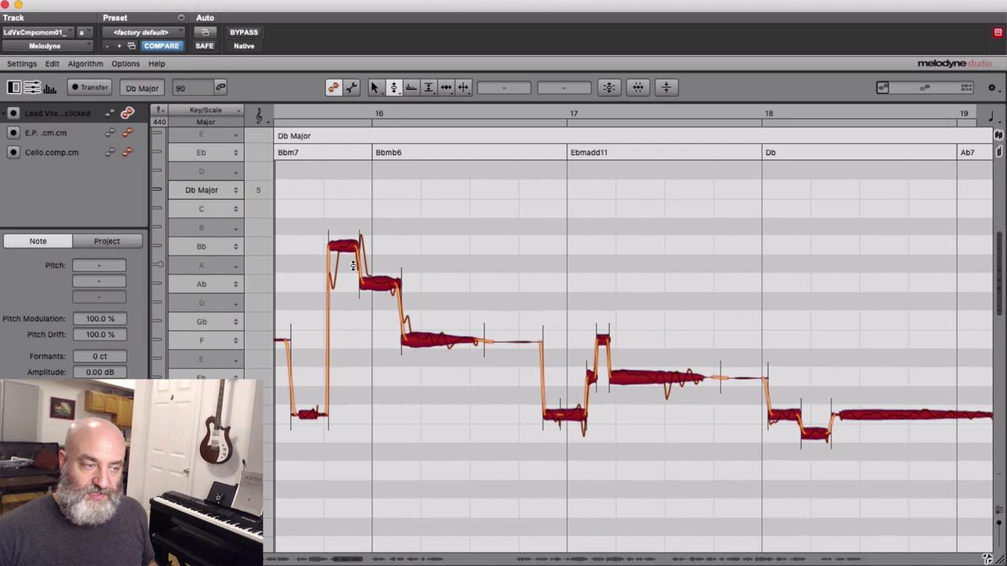
Deselect all notes, return to bars 2–5 and play that phrase.
key(super+a)
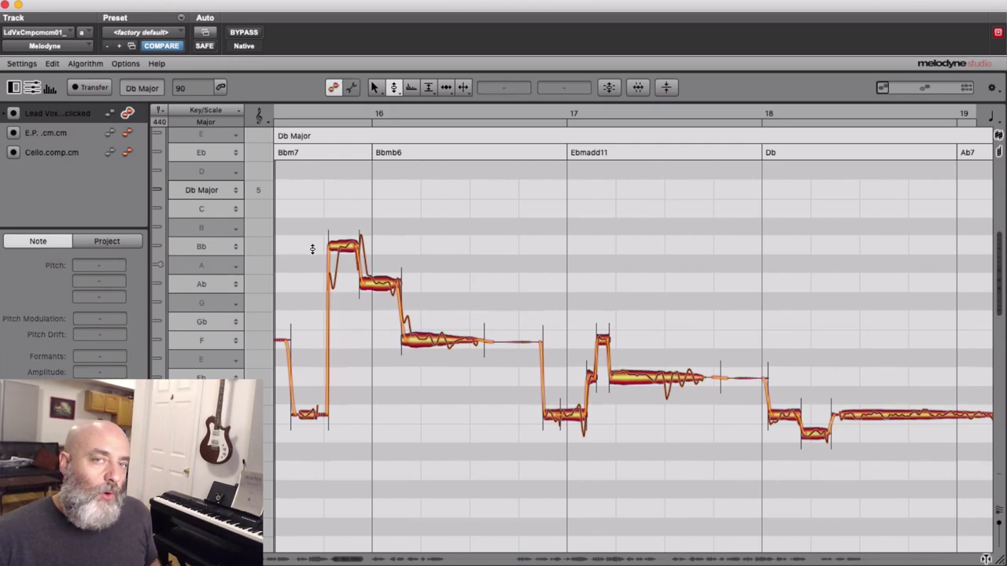
key(space)
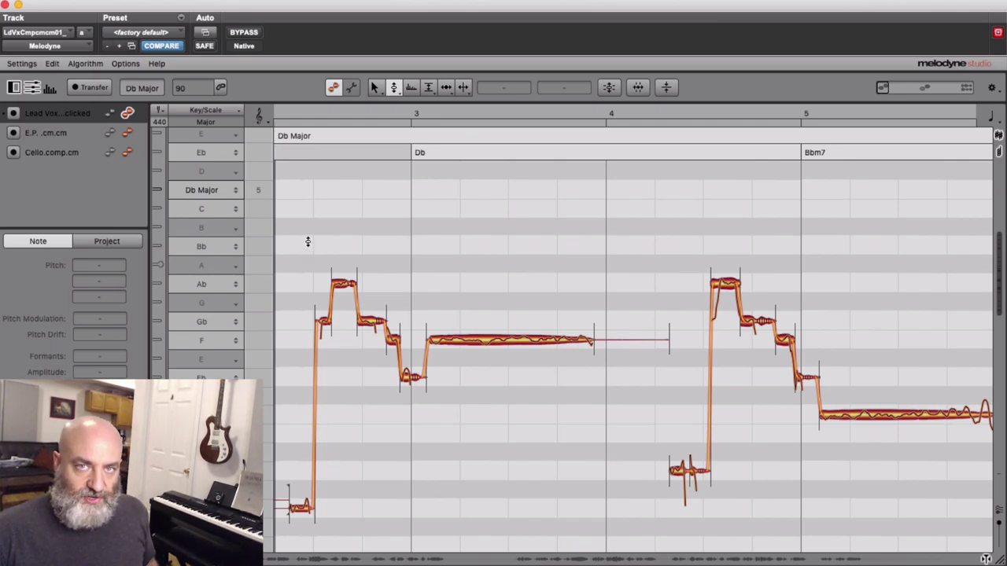
key(space)
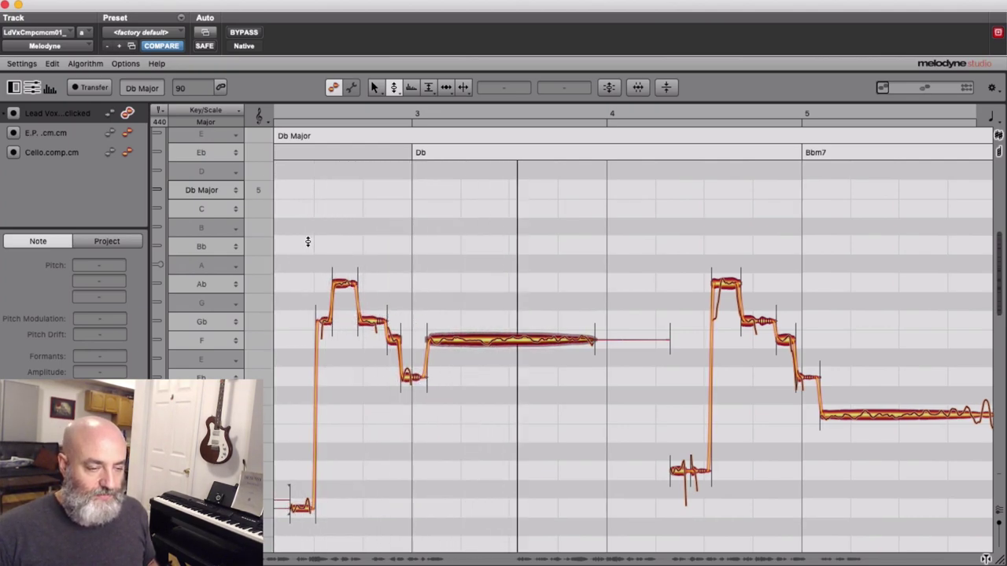
key(space)
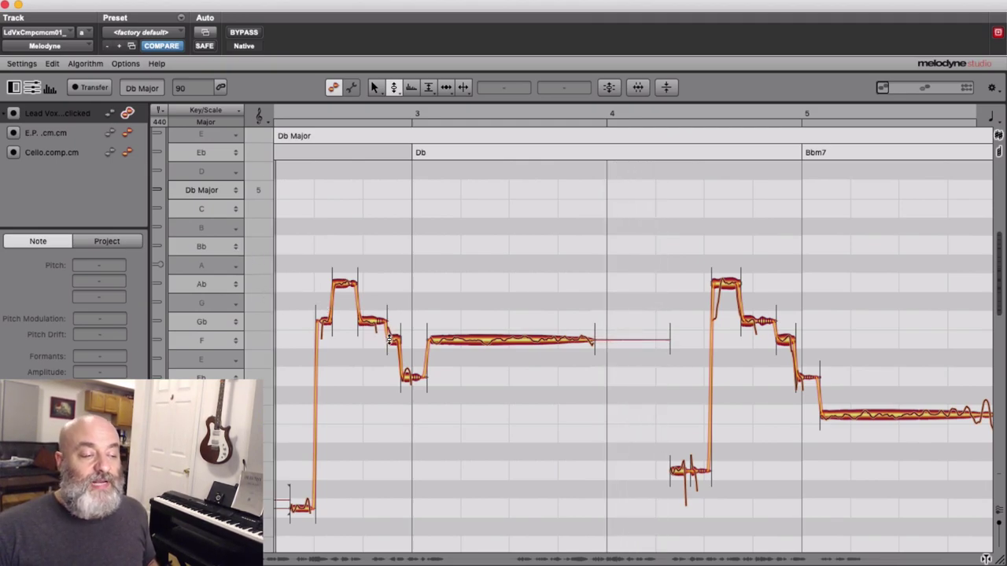
Drag the short F note before bar 3 up to Ab 4 and listen.
drag(395, 340, 398, 288)
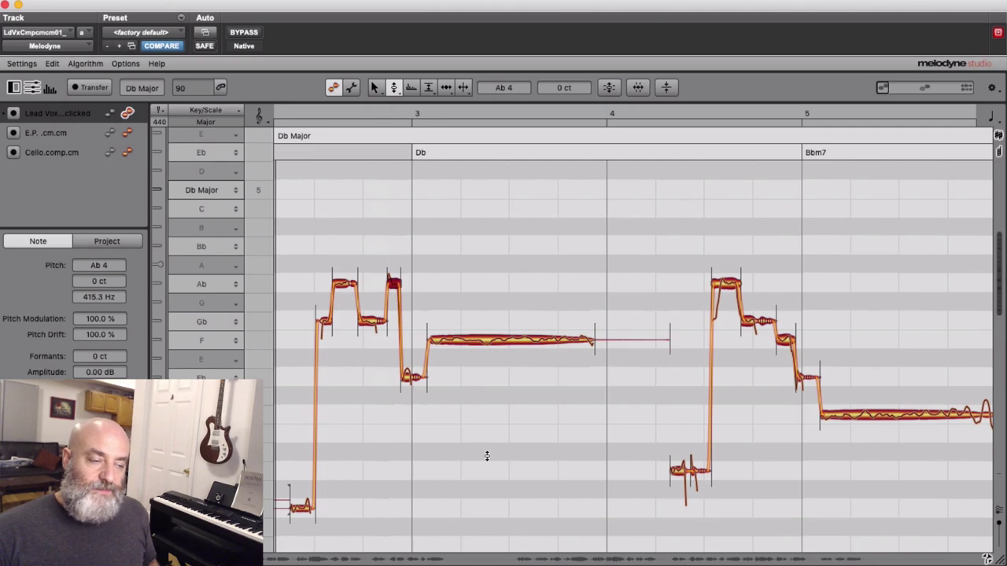
key(space)
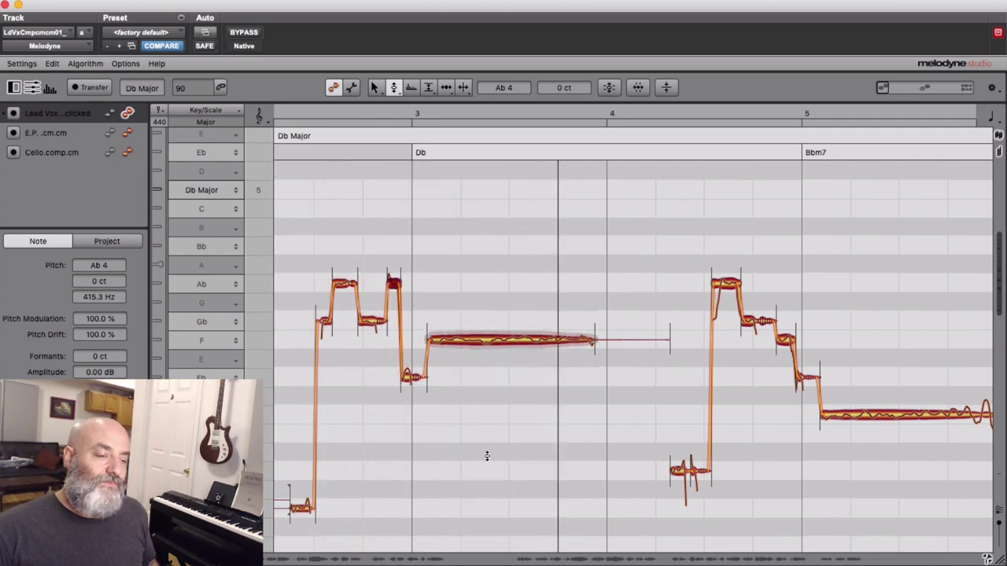
key(space)
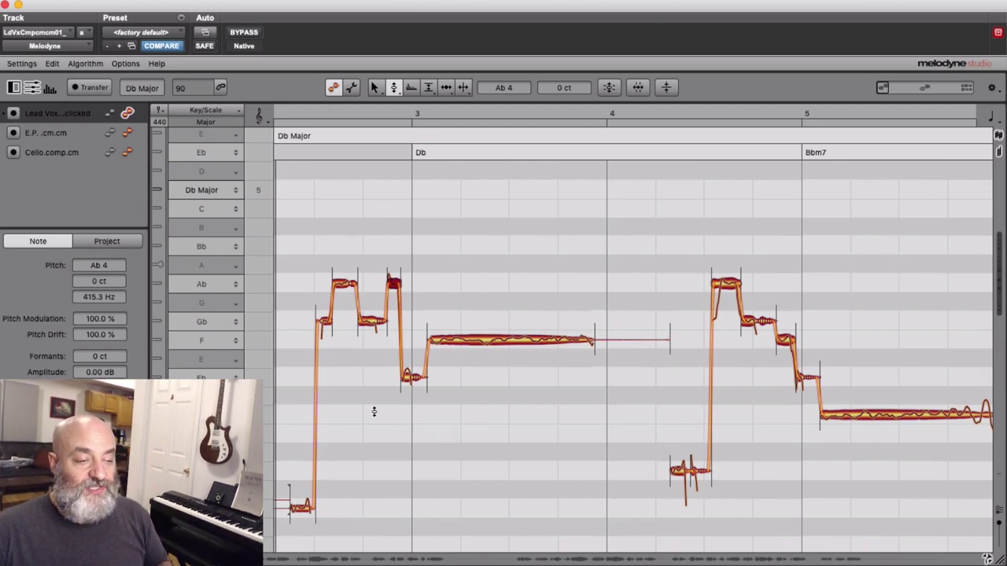
Check the pitches of the first Ab 4, the Gb 4 and the raised Ab 4 notes, then replay.
click(365, 307)
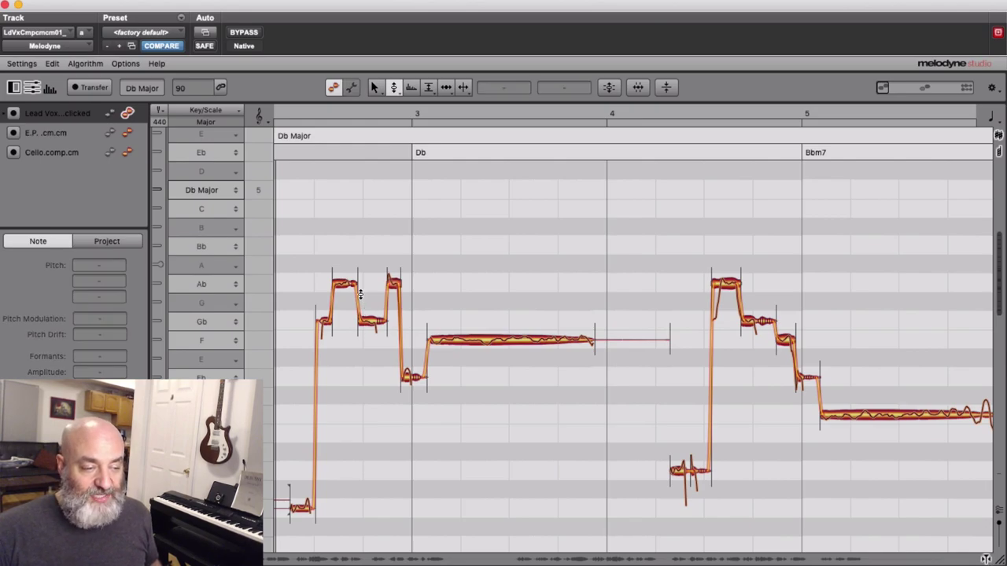
click(350, 286)
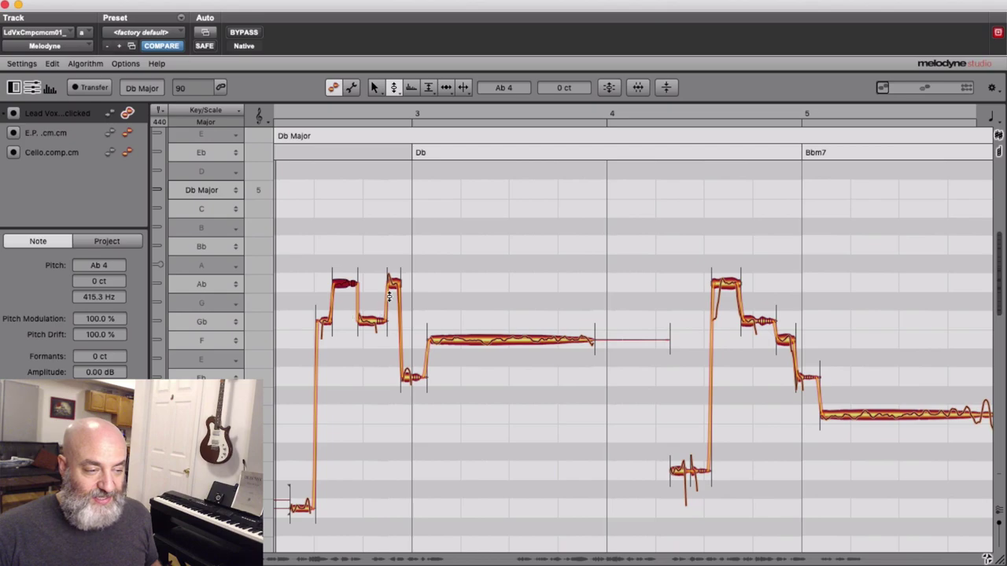
click(383, 321)
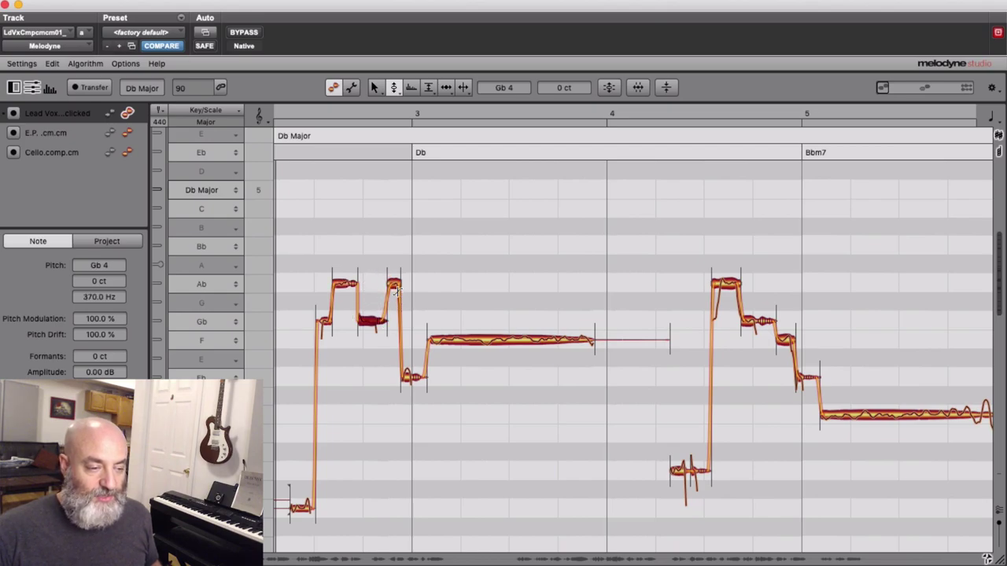
click(394, 285)
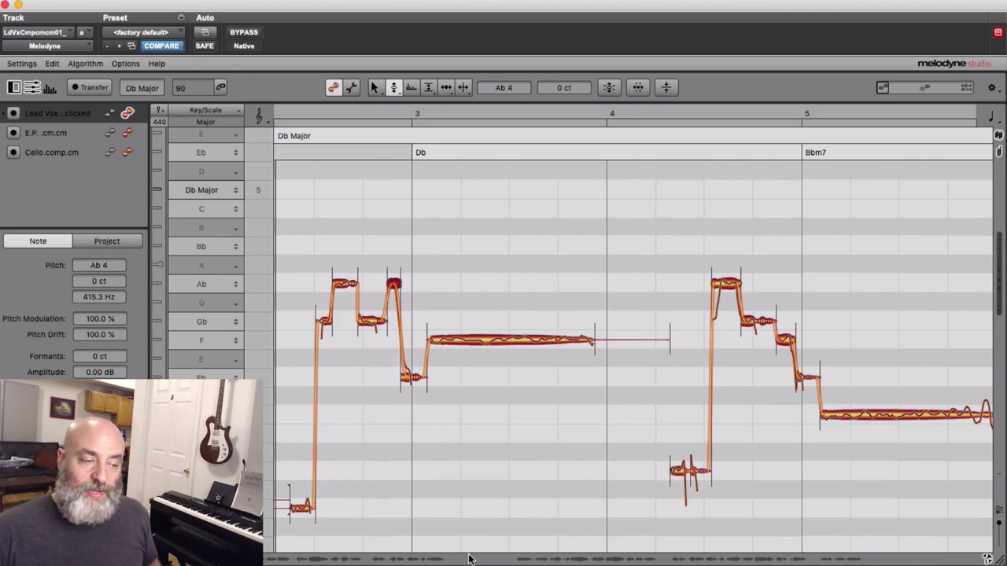
key(space)
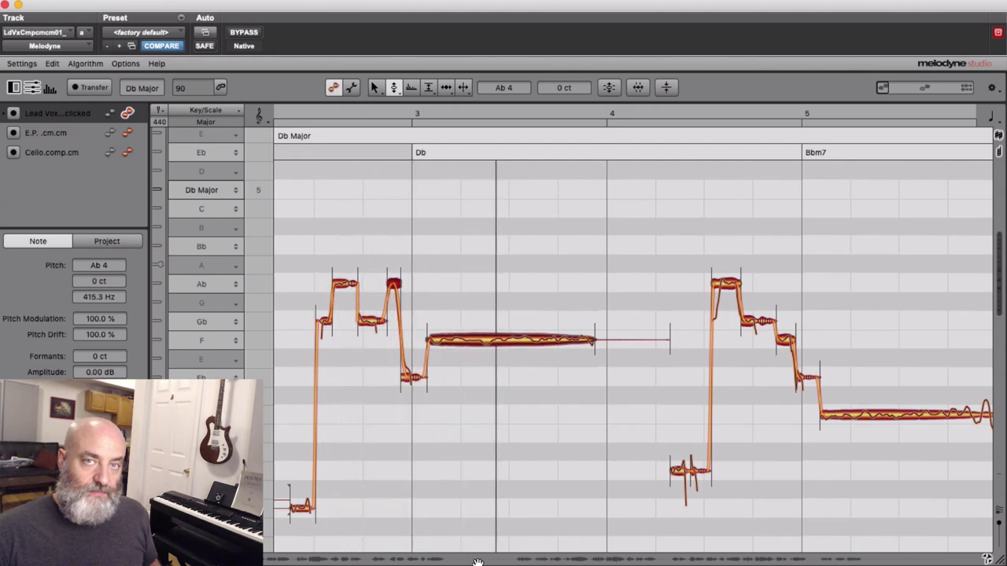
key(space)
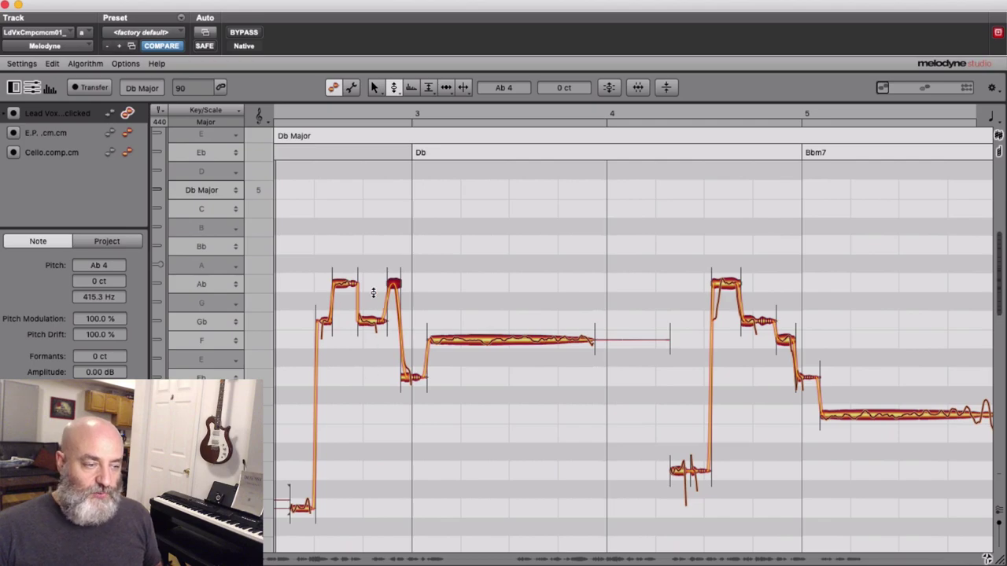
Switch to the Formant tool and select the raised Ab 4 note.
right_click(380, 309)
click(387, 292)
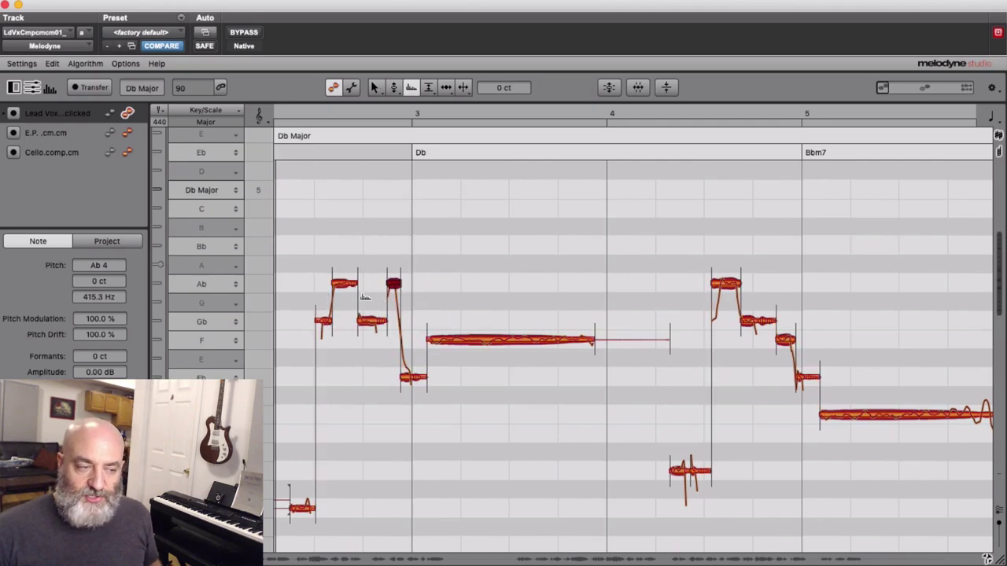
click(395, 293)
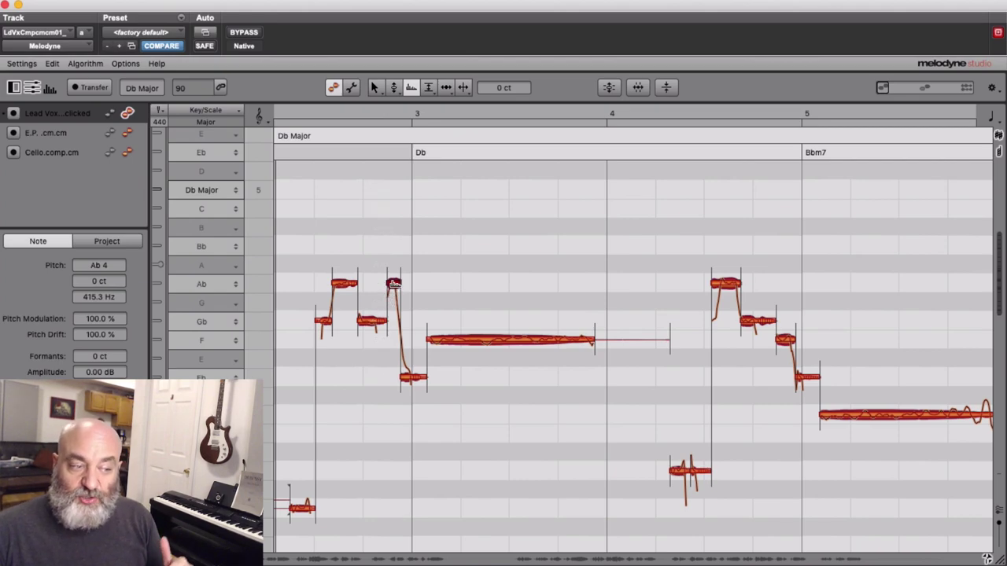
click(393, 284)
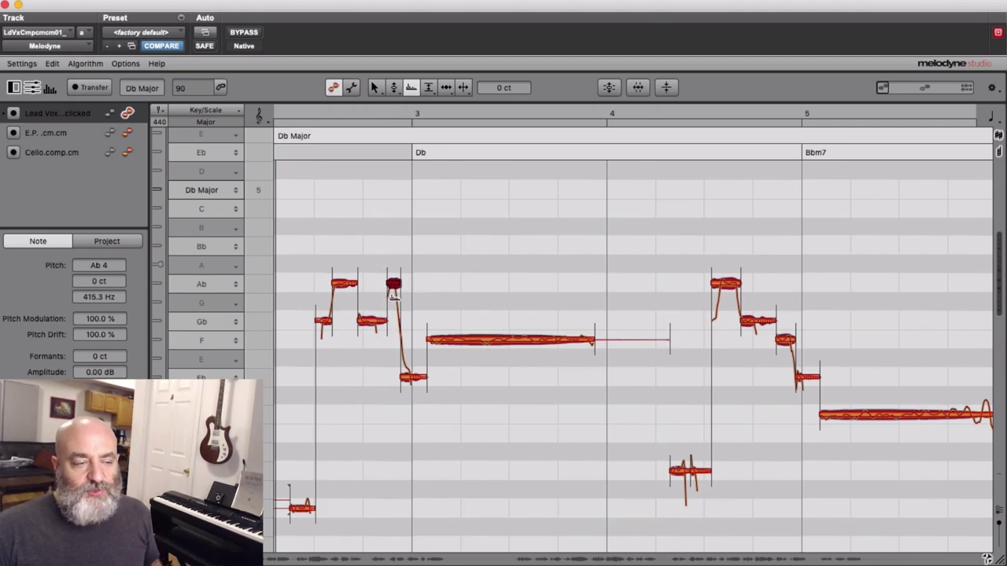
click(396, 283)
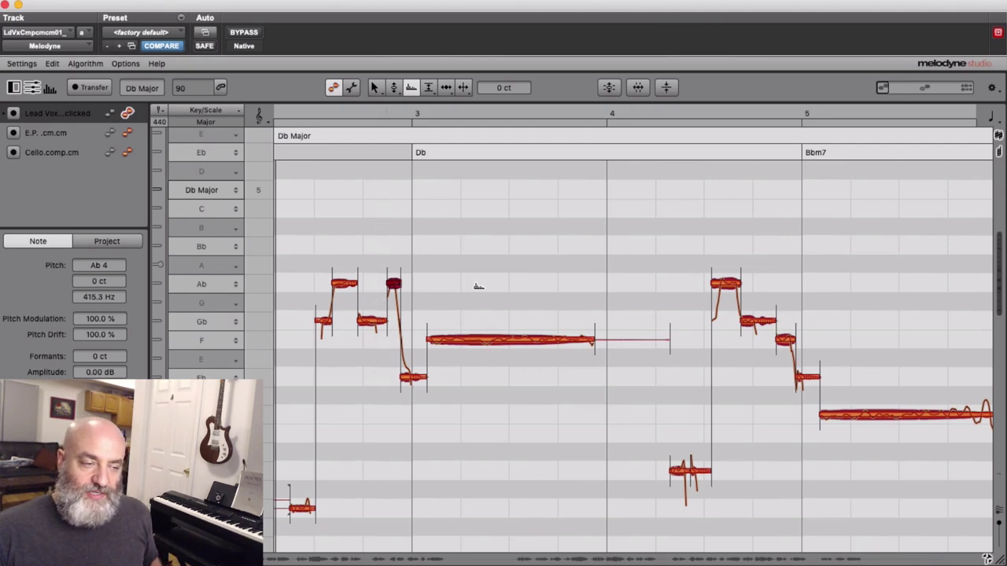
Drag the short Ab 4 note's formants down to -100 cents and listen.
key(space)
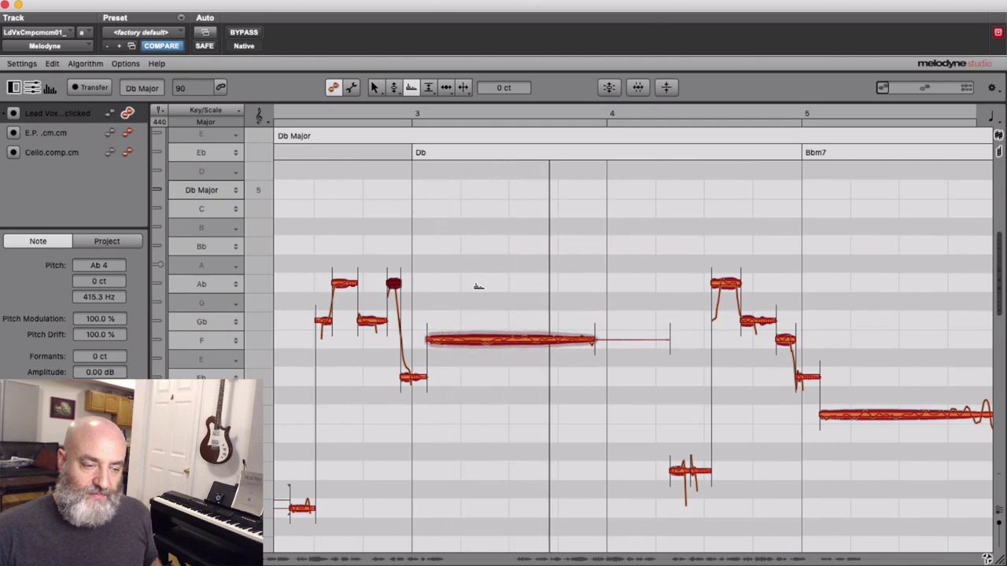
key(space)
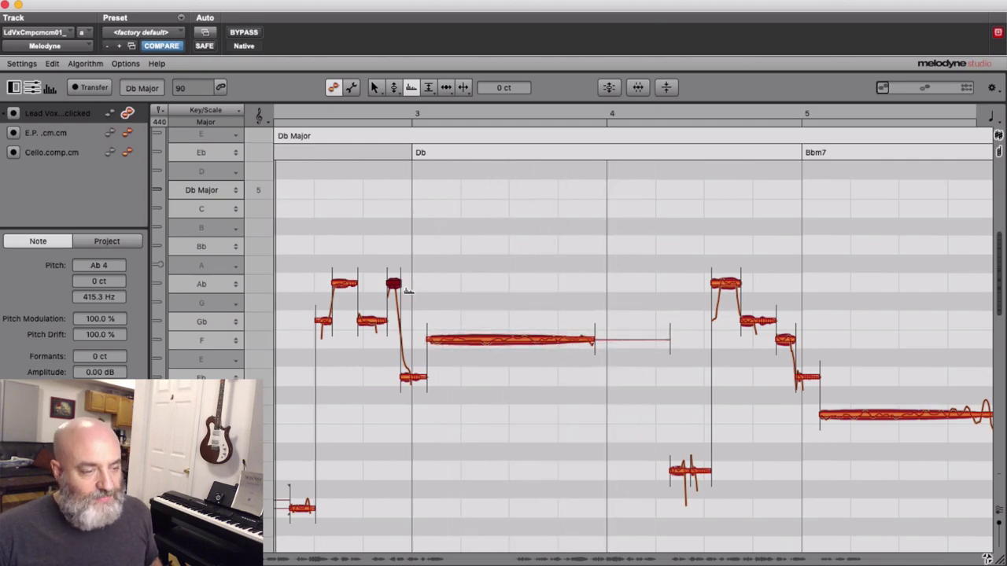
click(394, 283)
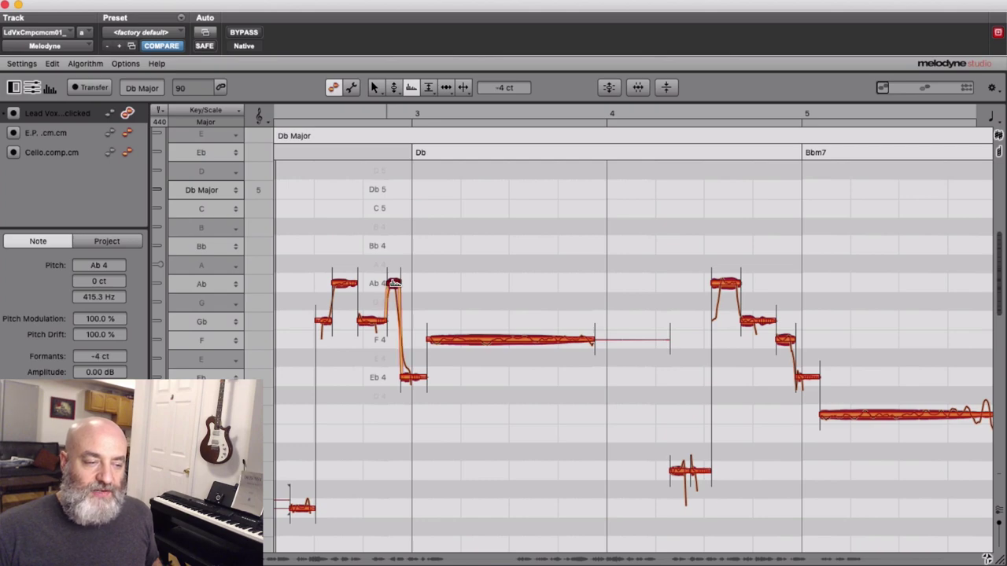
drag(393, 283, 393, 303)
key(space)
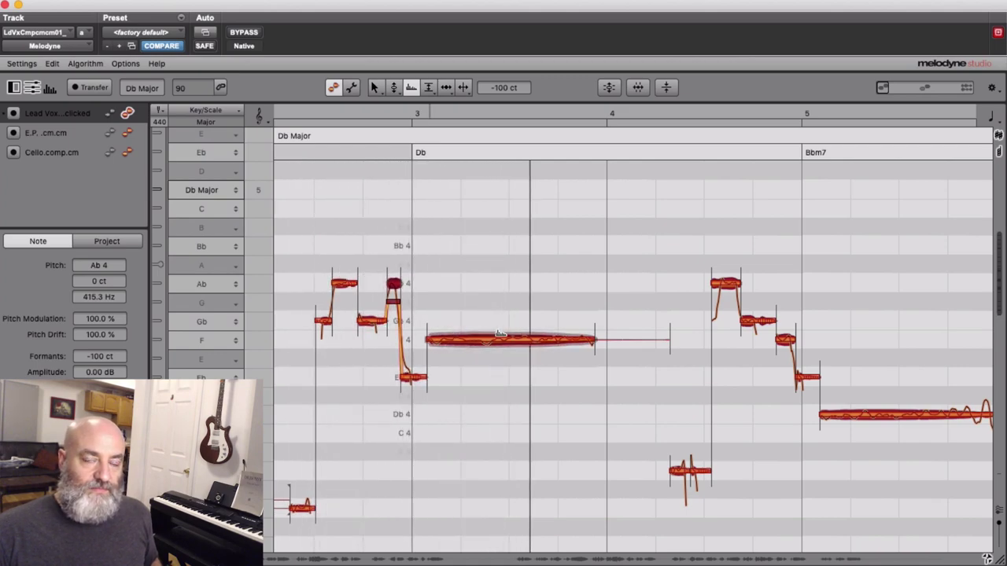
key(space)
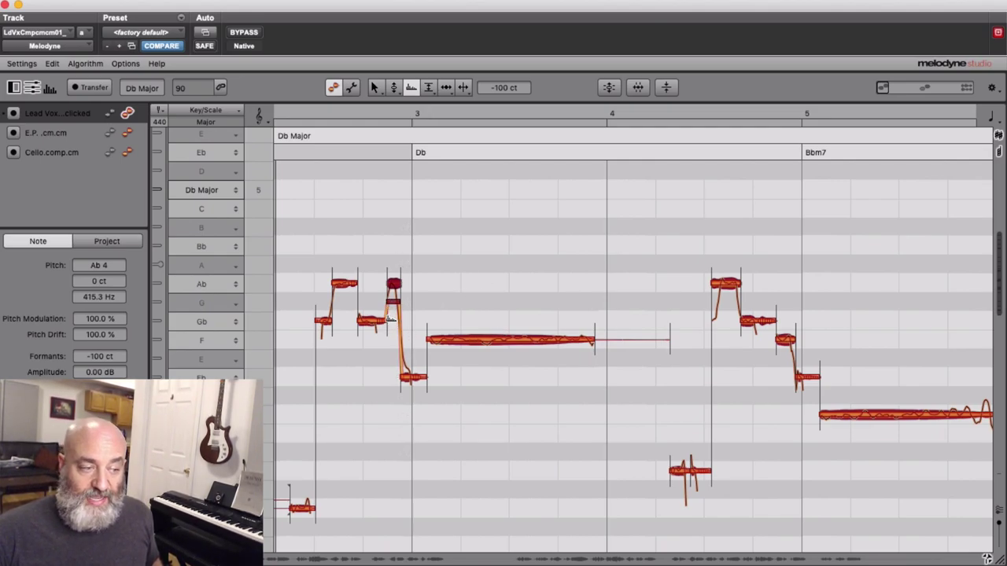
Compare the Gb 4 and short Ab 4 notes and replay the passage.
click(383, 320)
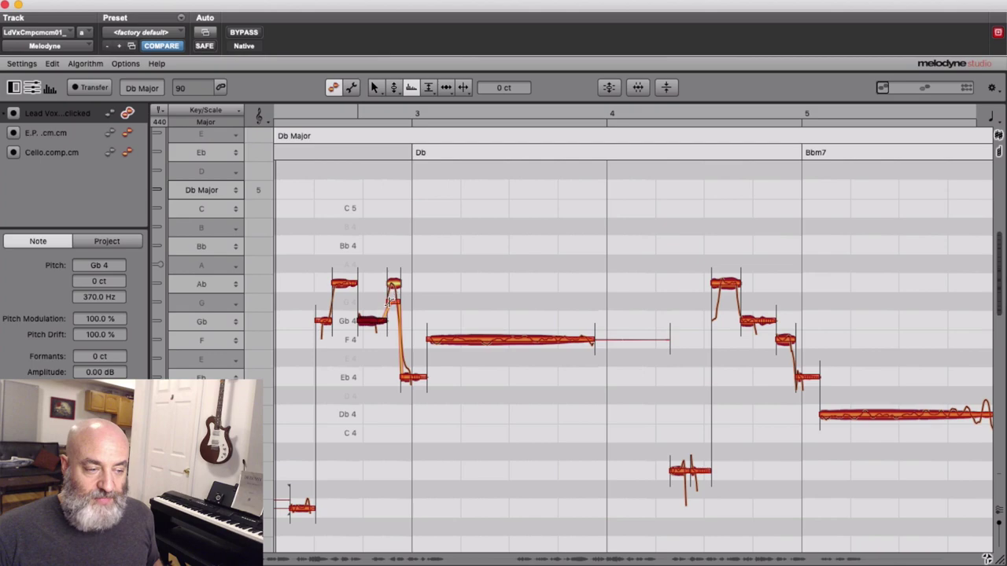
click(392, 285)
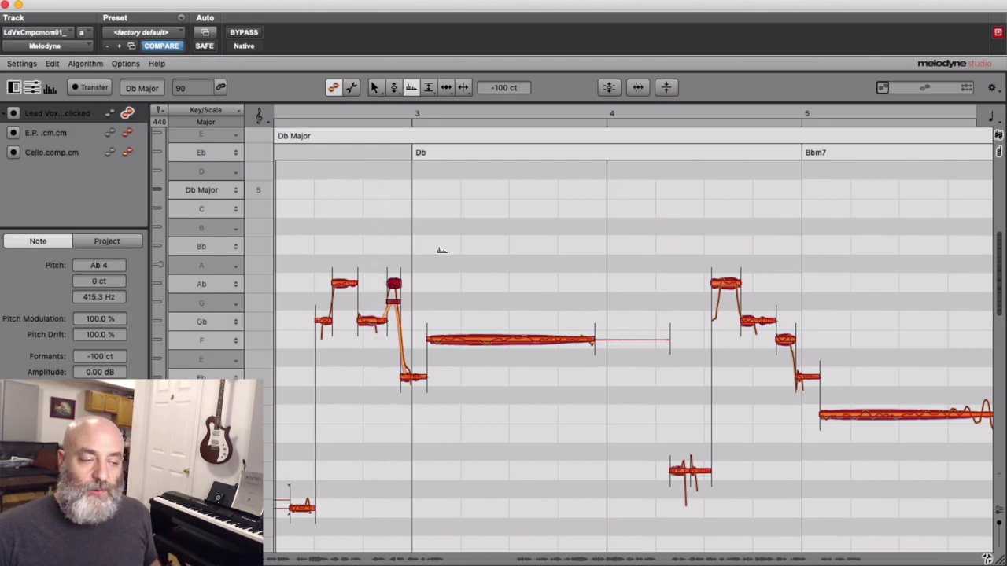
key(space)
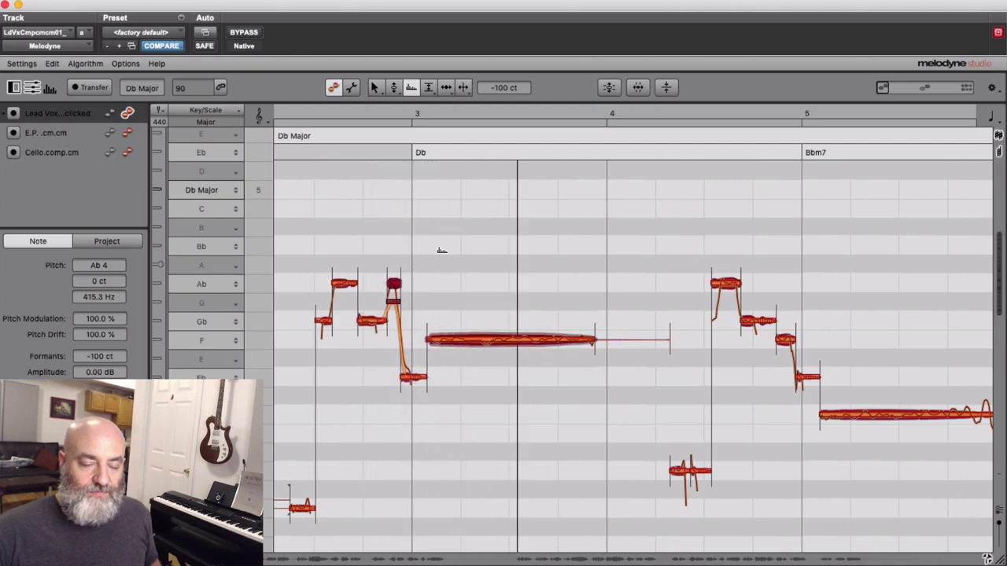
key(space)
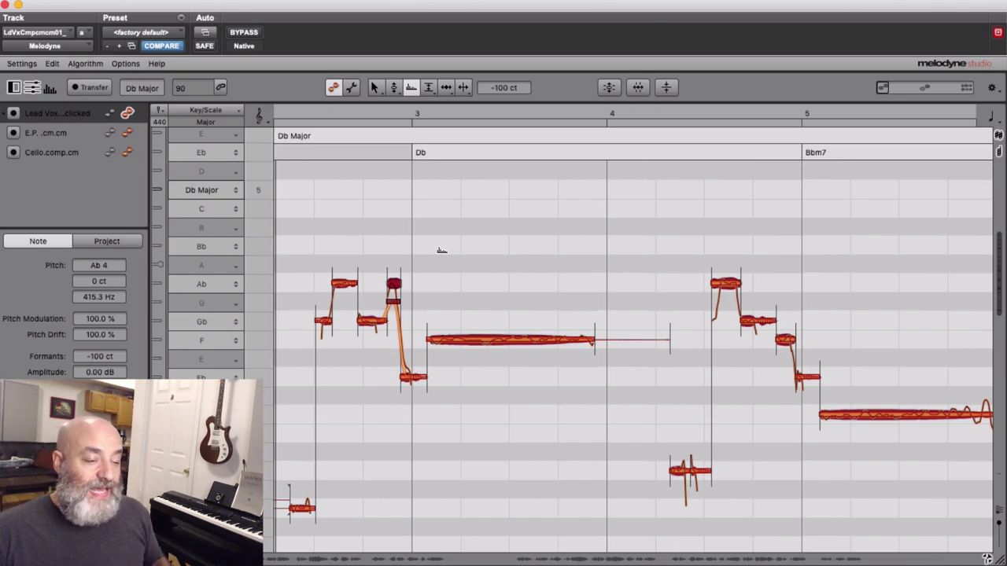
Switch to the Amplitude tool and play the vocal passage.
right_click(442, 251)
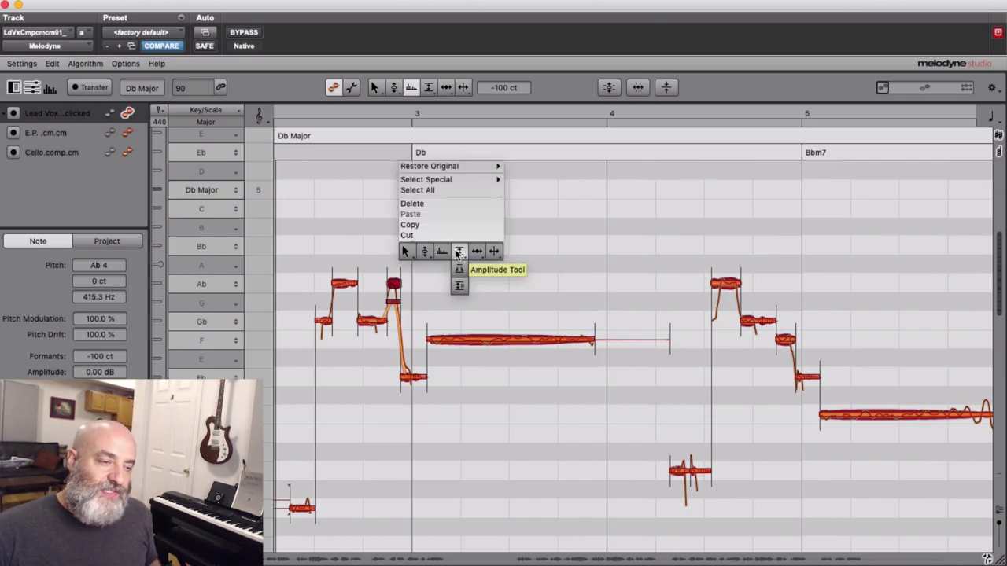
click(458, 251)
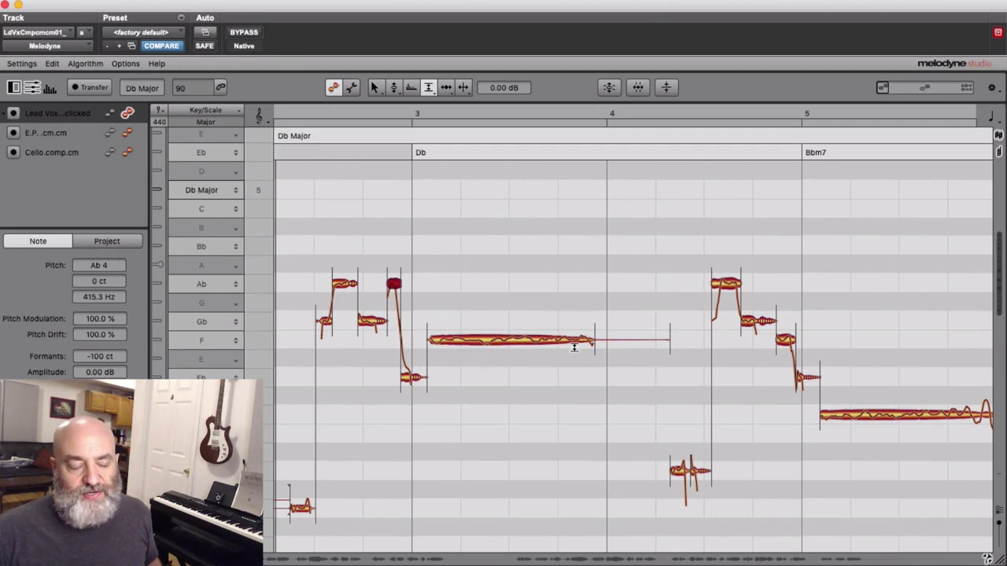
key(space)
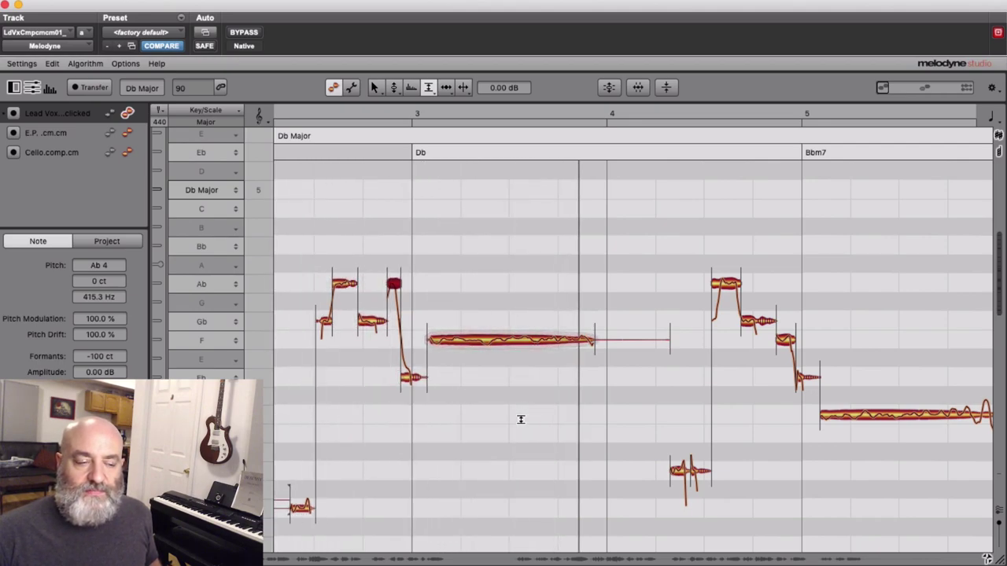
key(space)
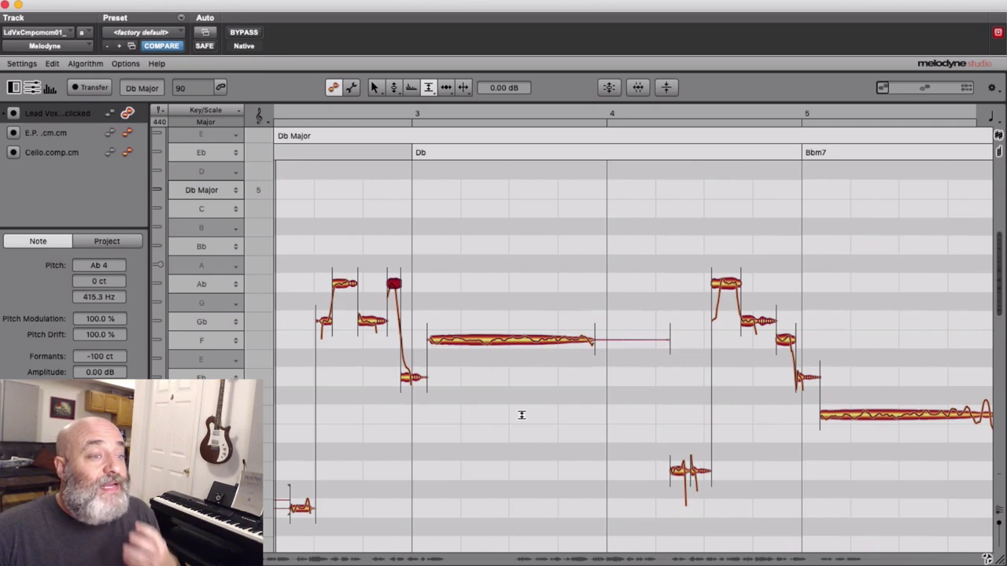
Lower the long F 4 note's volume to about -8.28 dB and listen.
click(490, 351)
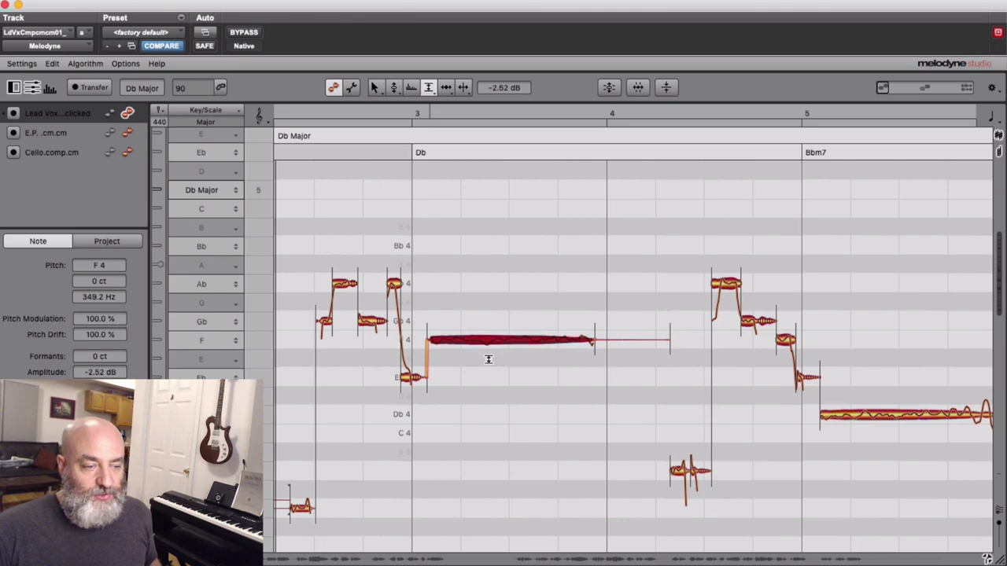
drag(488, 367, 485, 396)
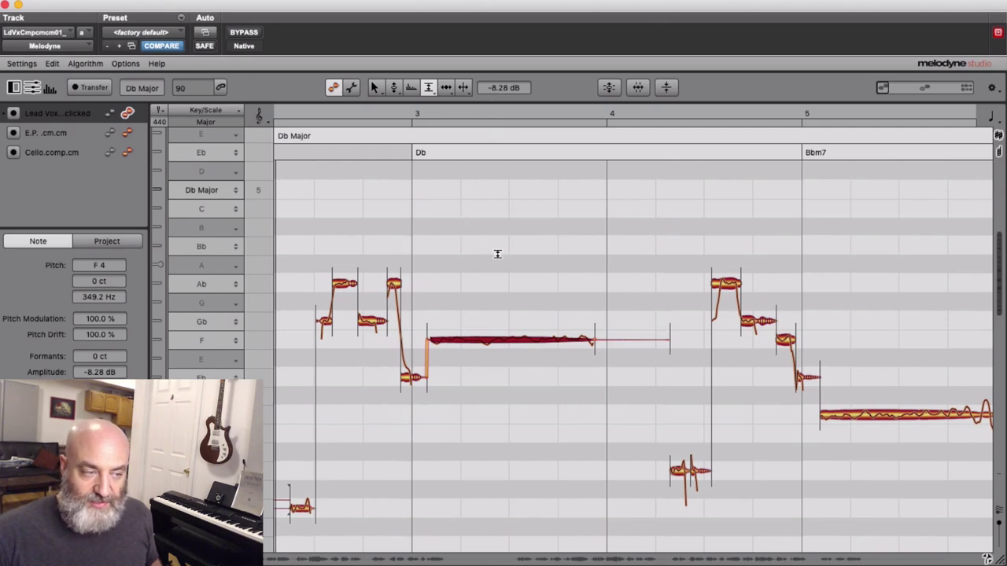
key(space)
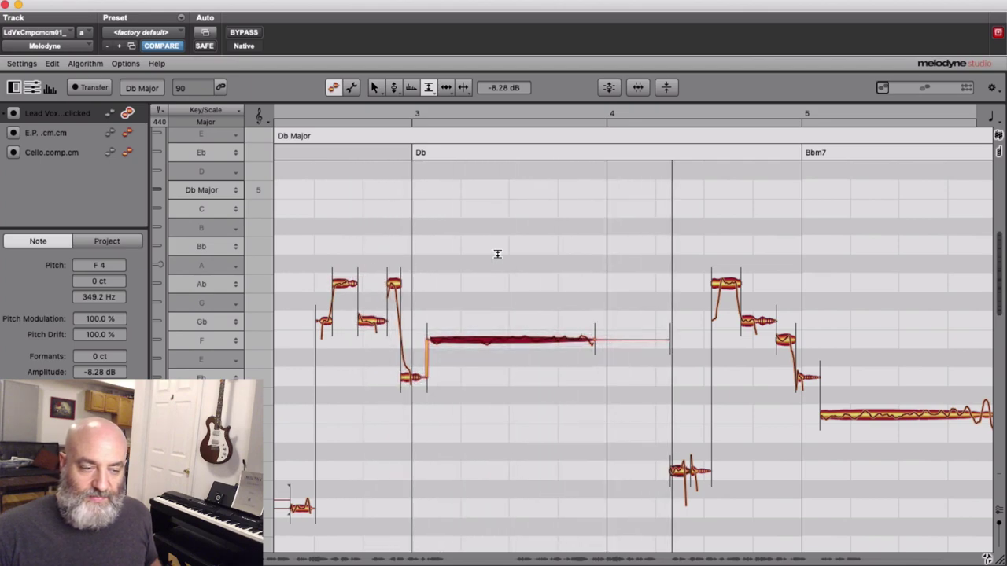
key(space)
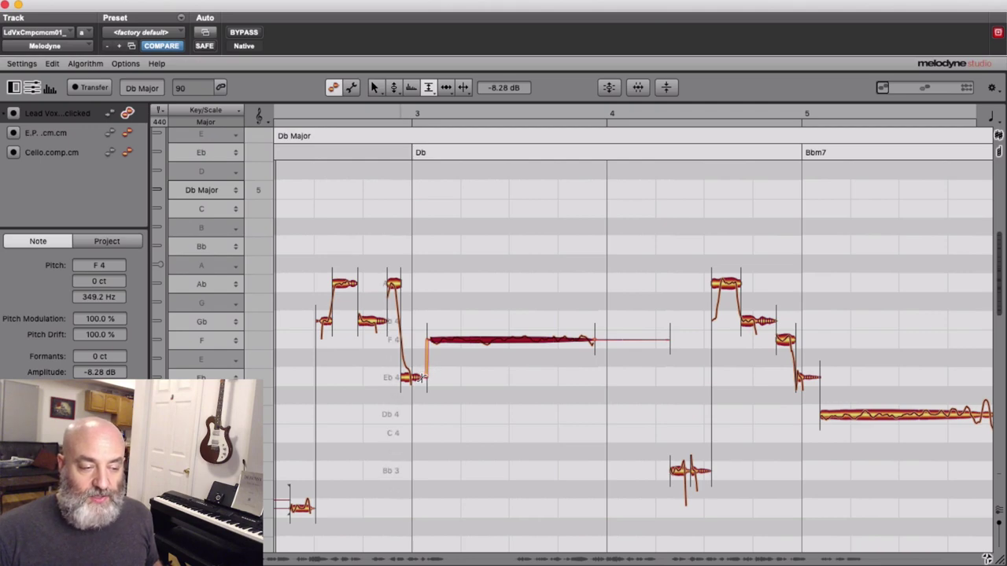
Drag the Eb 4 to F 4 transition upward into a gradual glide and audition it.
drag(425, 378, 412, 299)
key(space)
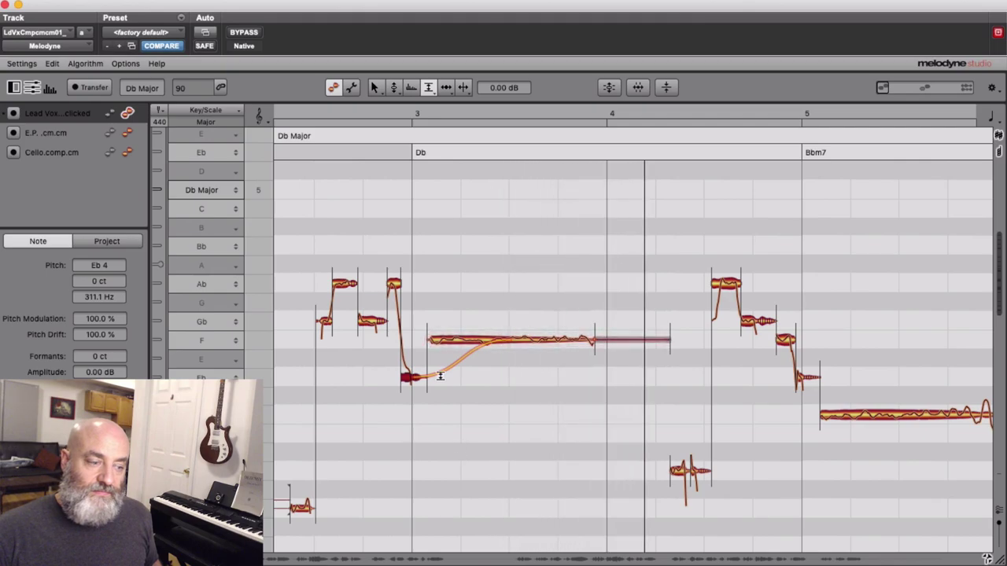
key(space)
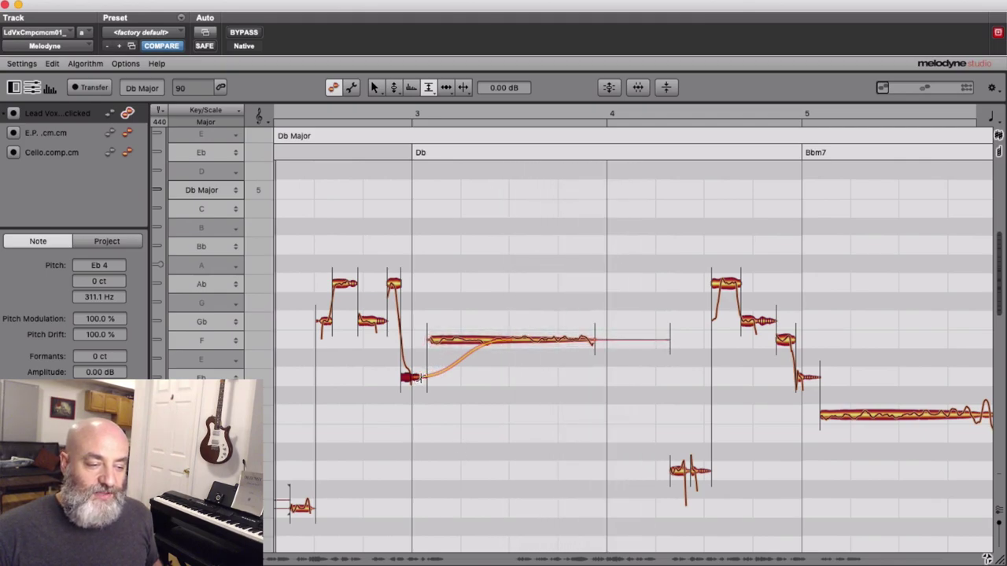
key(space)
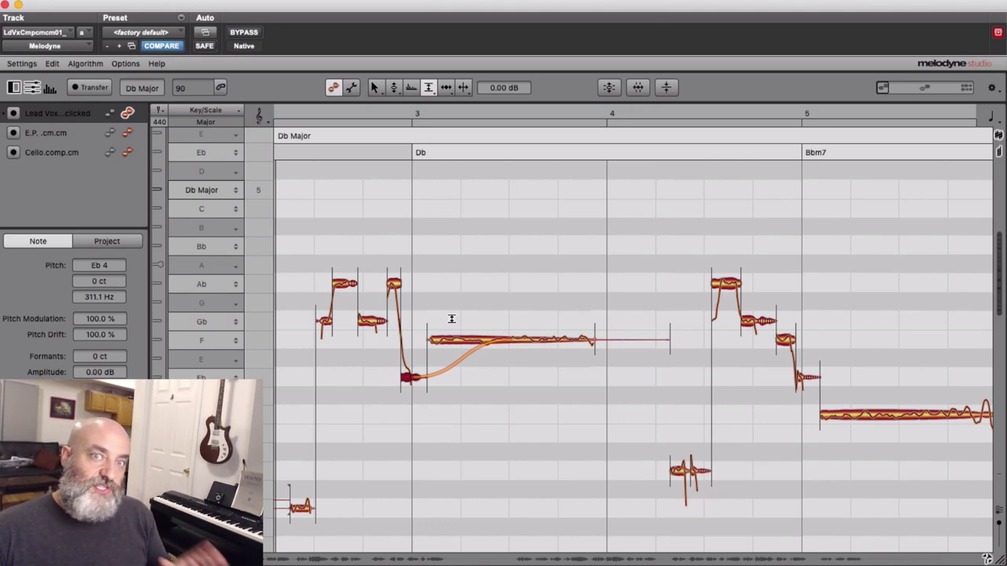
click(392, 282)
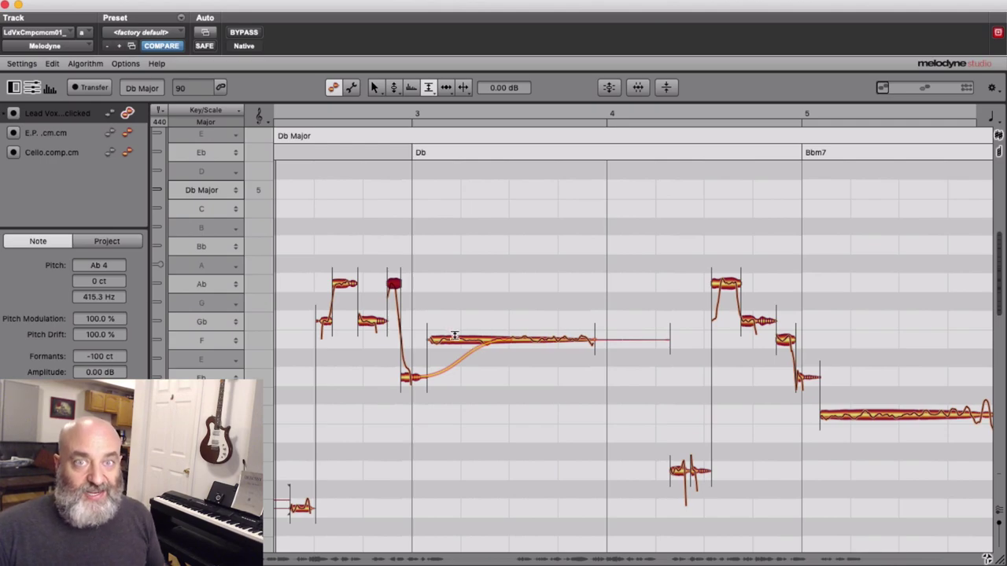
Browse the note editor's context-menu tools and choose the Time Tool.
right_click(394, 285)
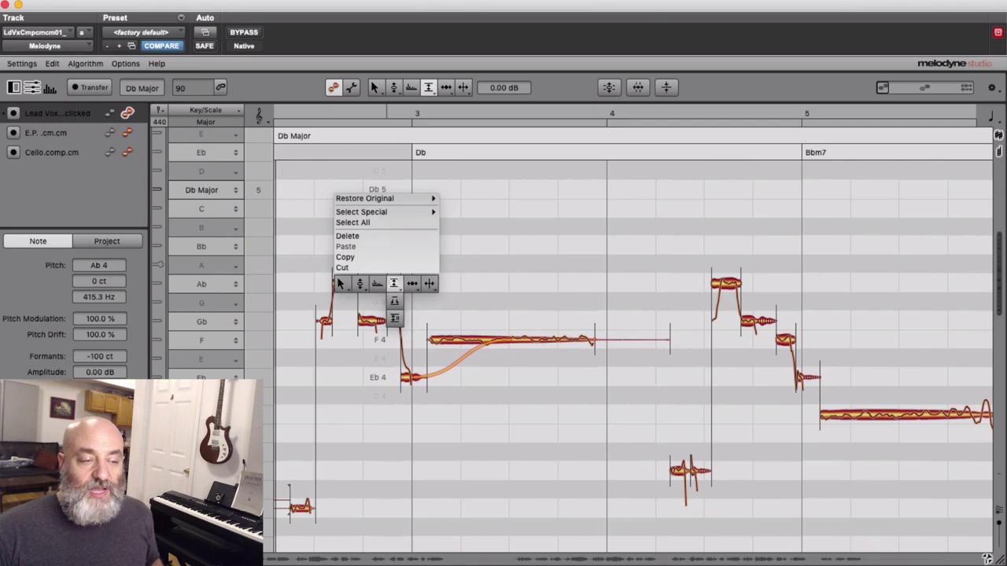
mouse_move(360, 286)
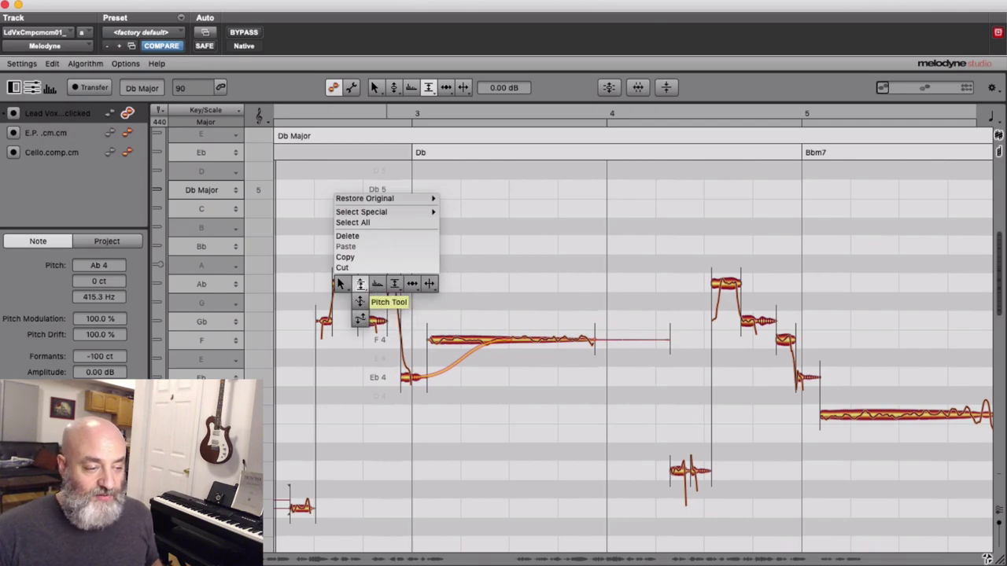
mouse_move(375, 197)
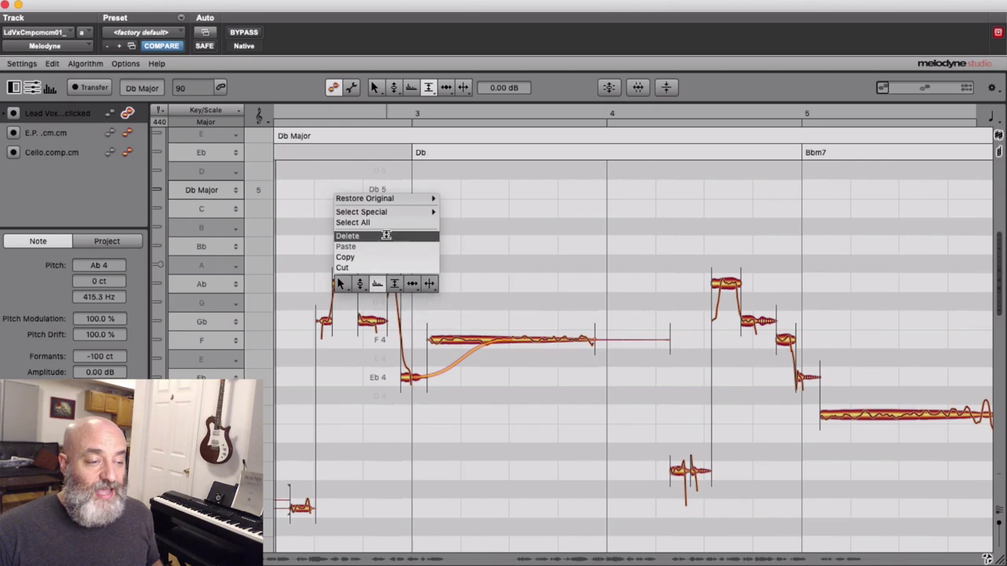
mouse_move(409, 198)
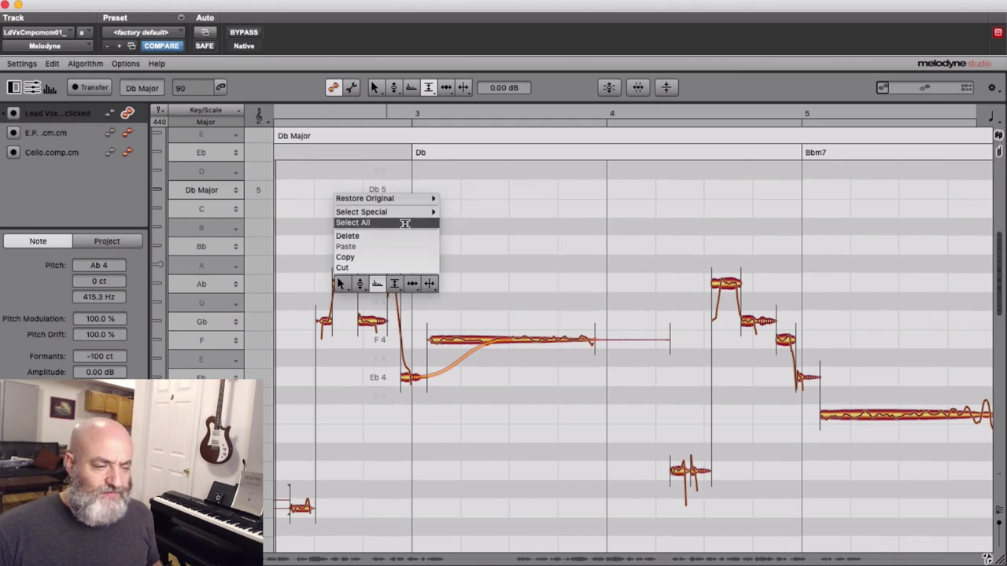
click(360, 284)
click(343, 284)
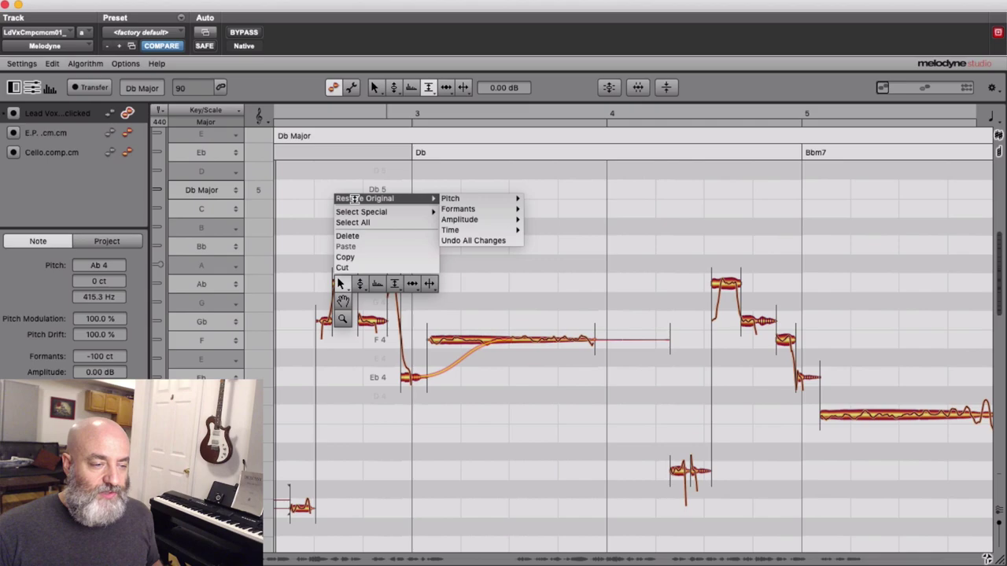
mouse_move(445, 197)
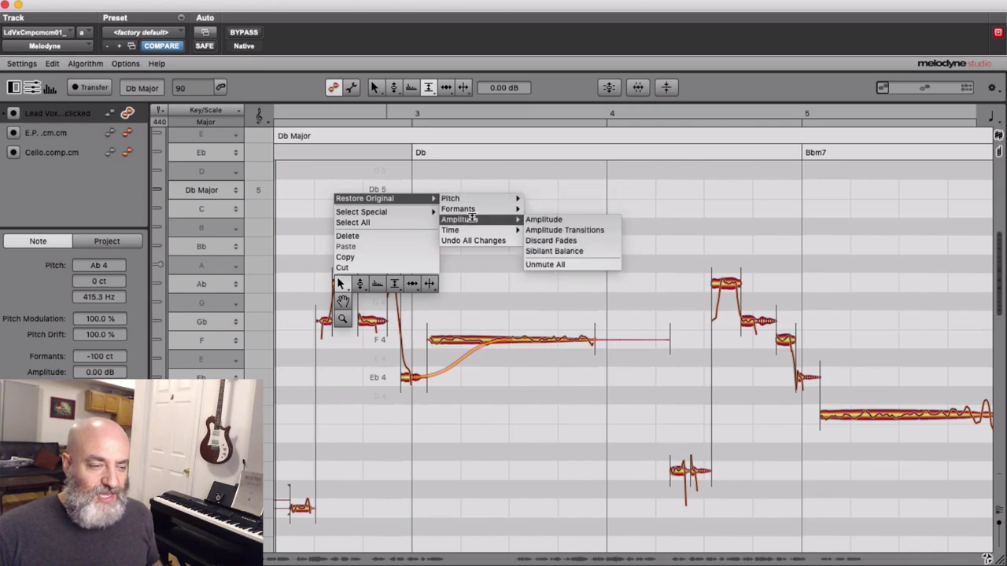
click(360, 284)
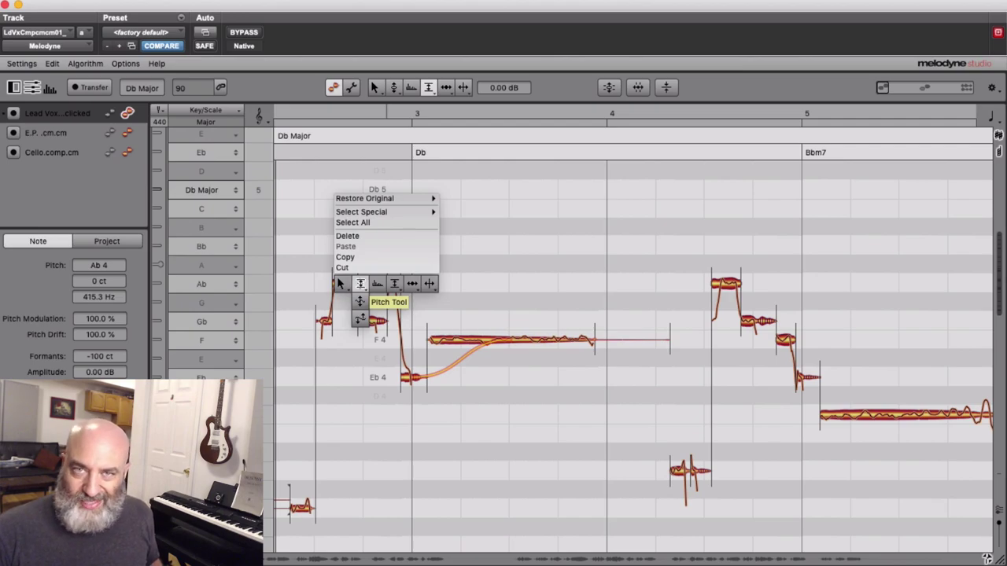
mouse_move(344, 284)
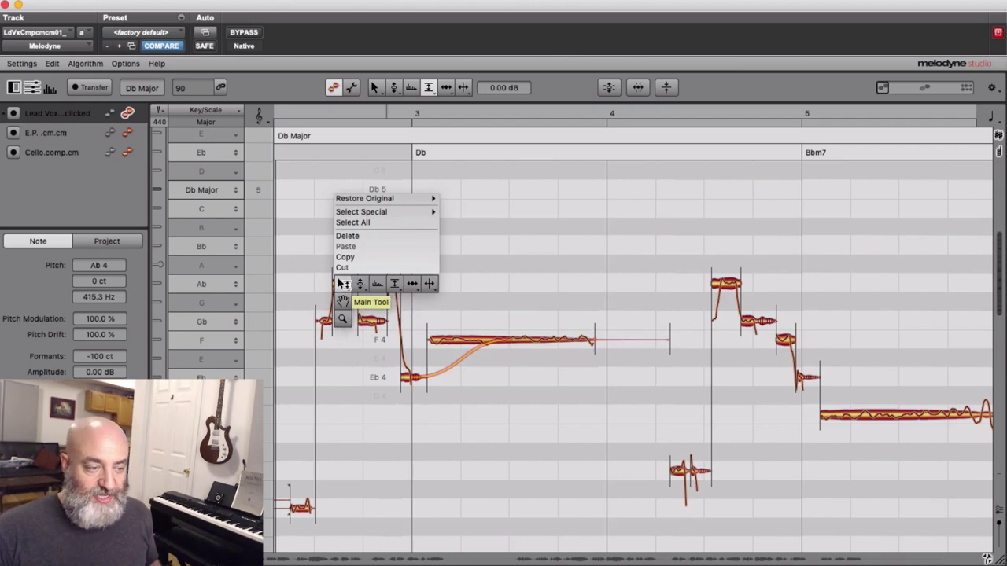
mouse_move(392, 285)
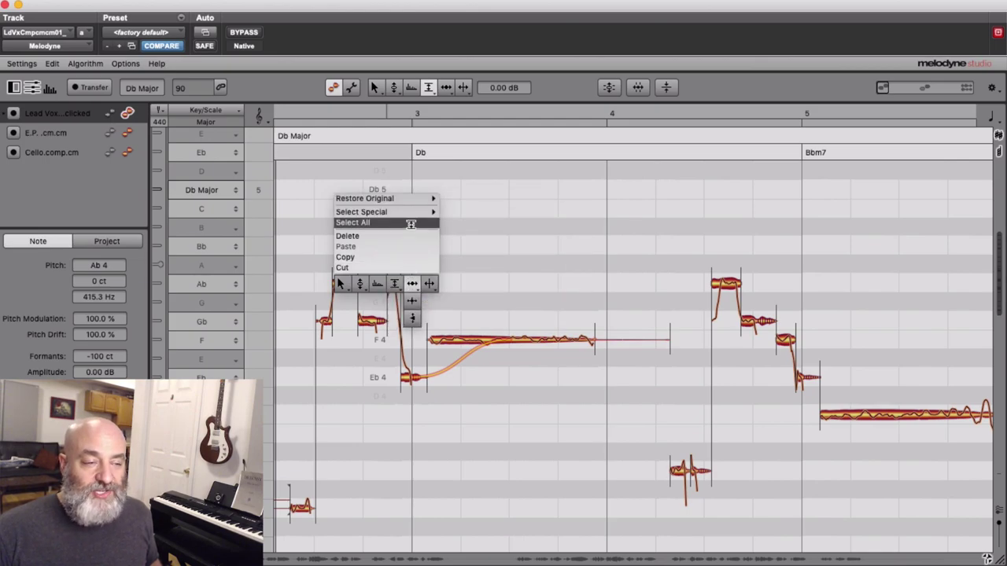
click(457, 178)
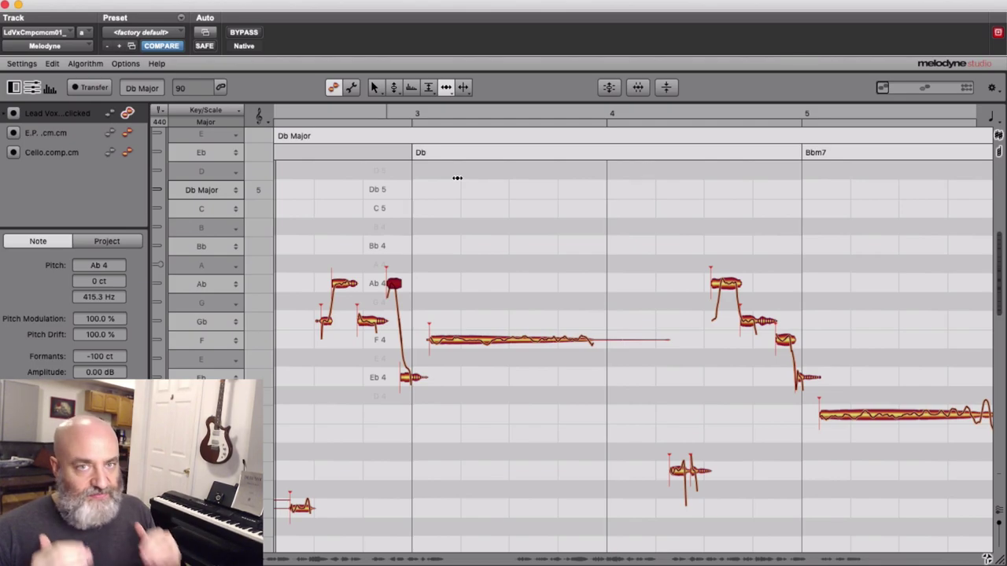
Deselect, scroll to bars 6–9 and play from bar 6.
click(467, 212)
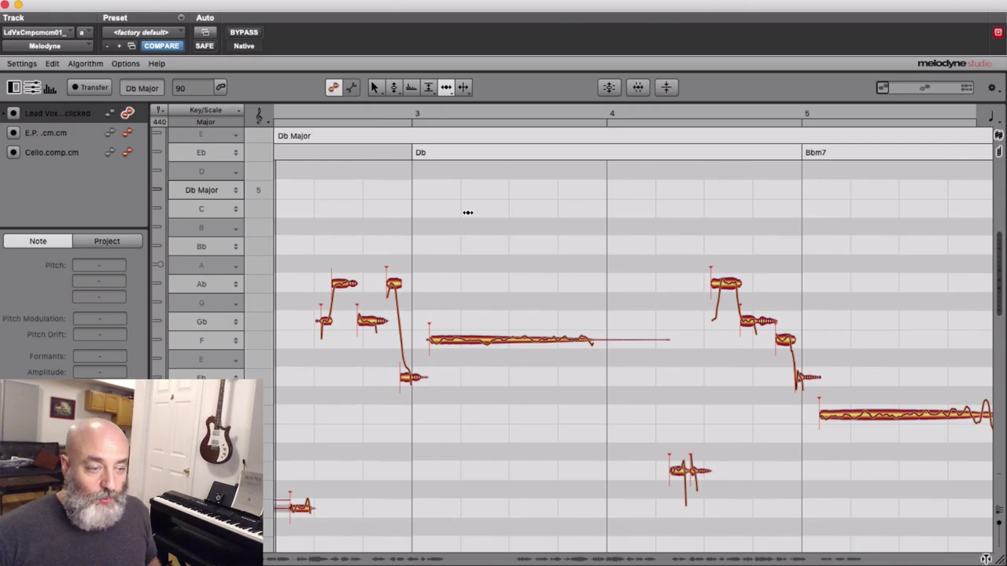
scroll(467, 213, right, 5)
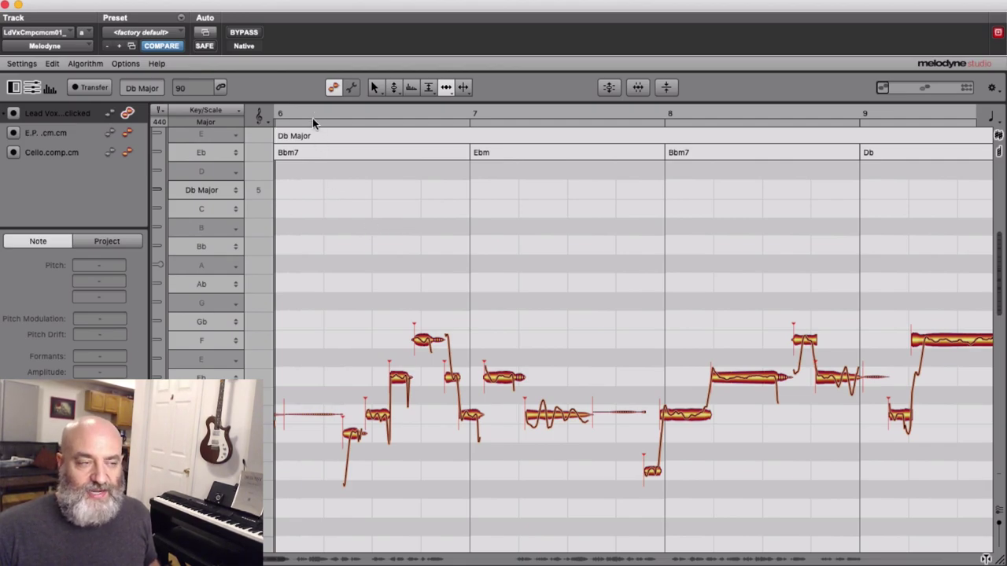
click(333, 170)
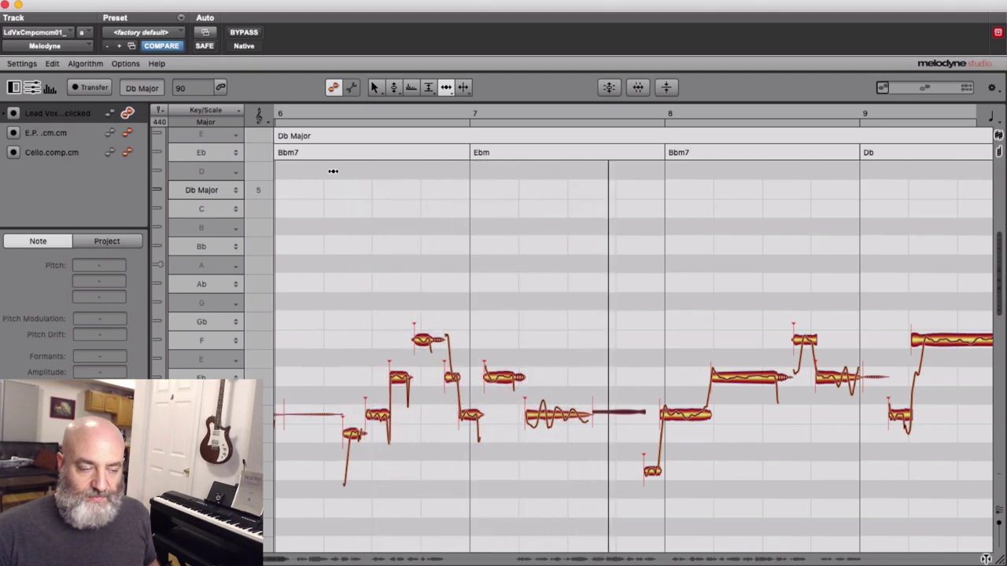
key(space)
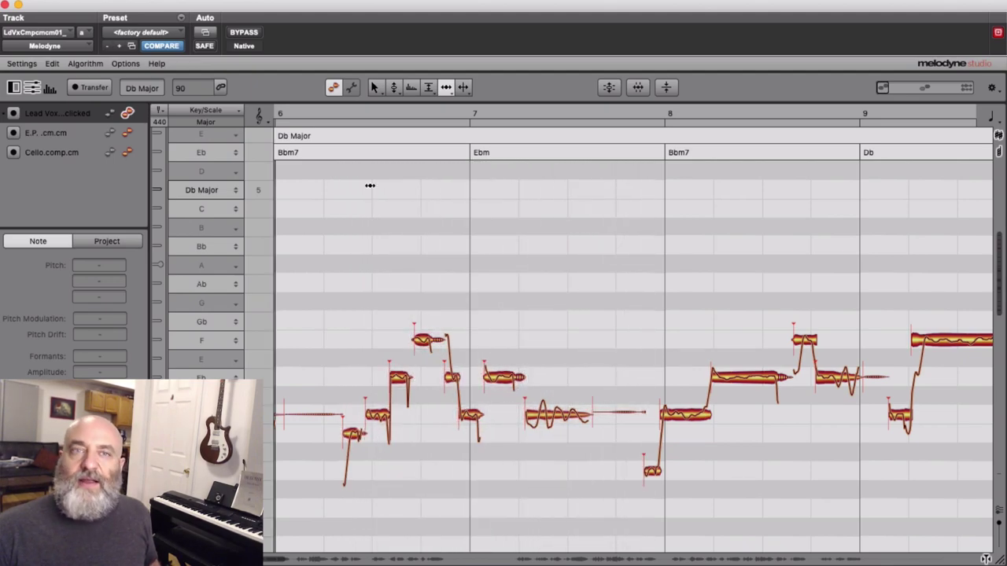
Deepen the Db4 note's vibrato to 151% with Pitch Modulation, audition, then reset to 100%.
right_click(548, 425)
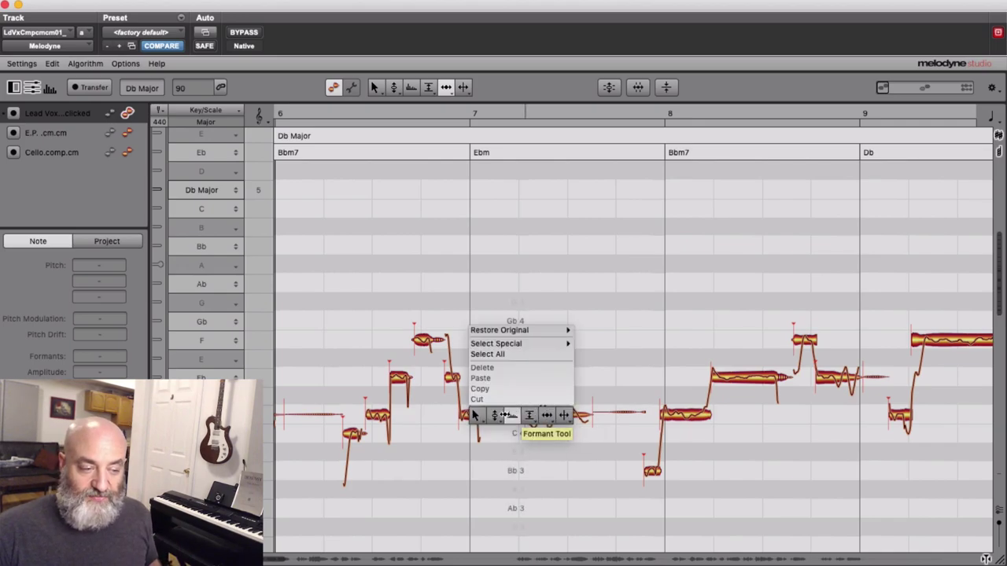
mouse_move(494, 416)
click(495, 450)
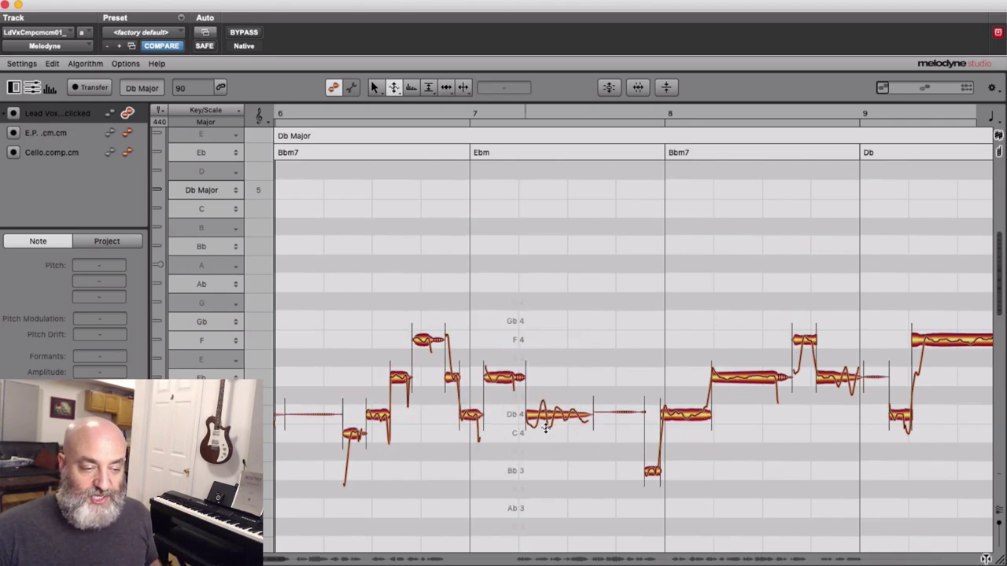
click(553, 414)
drag(553, 414, 554, 382)
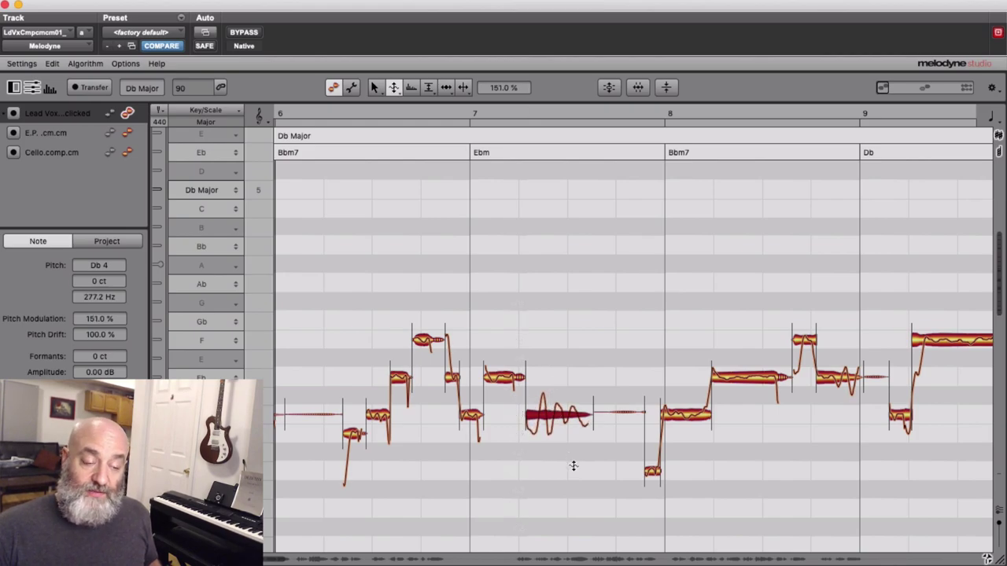
key(space)
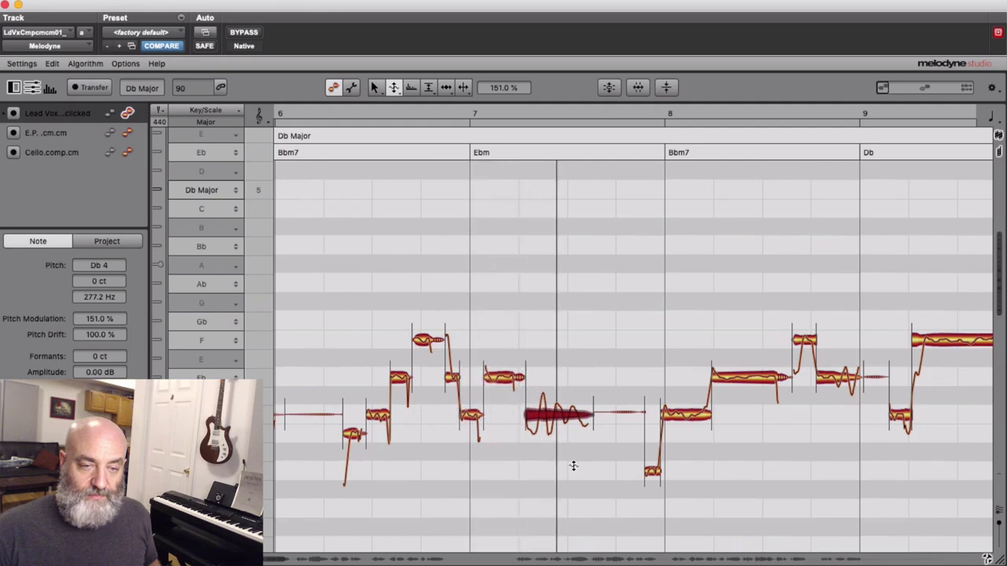
key(space)
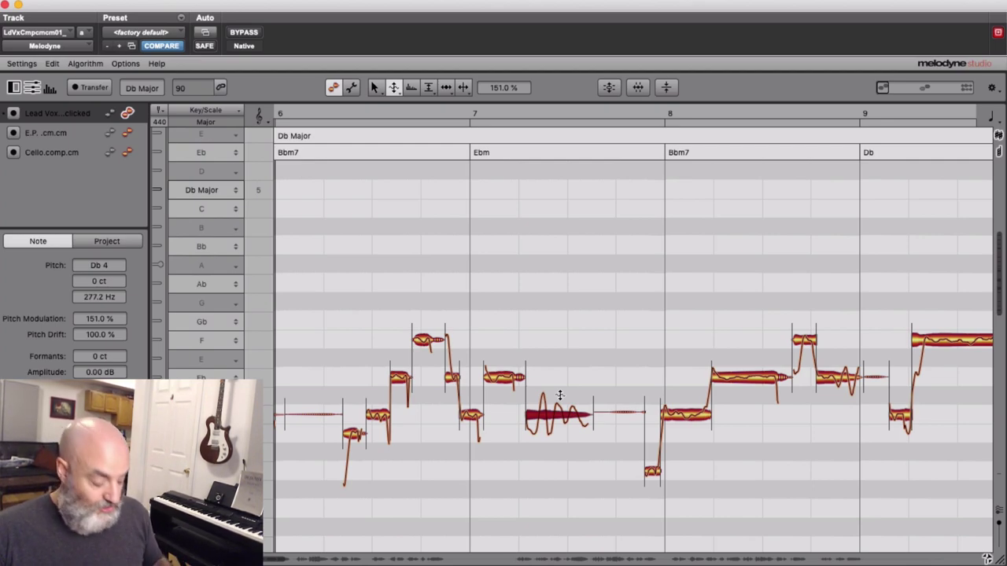
alt+click(560, 395)
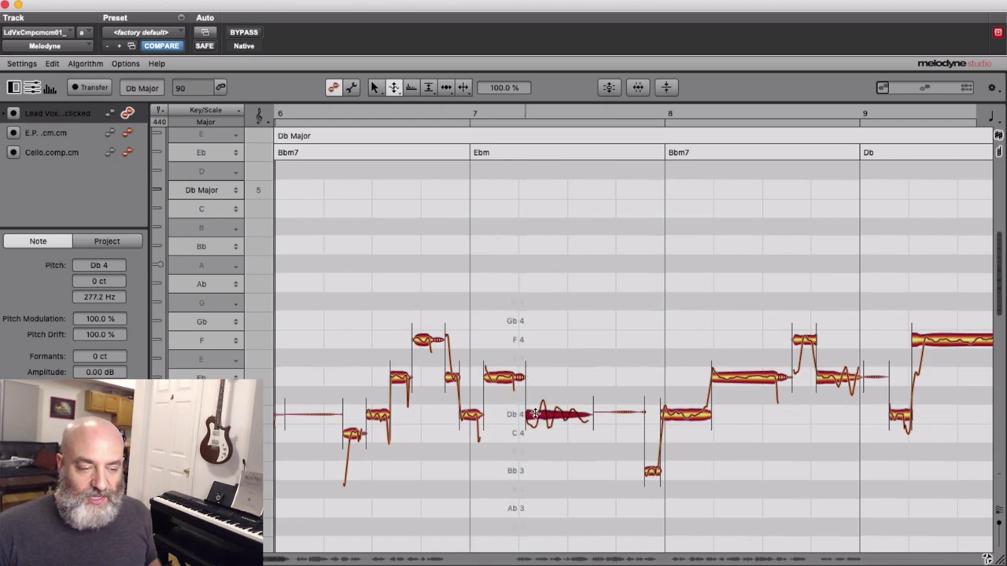
Apply Separate Notes as Trills to the Db4 vibrato note under Ebm.
right_click(533, 412)
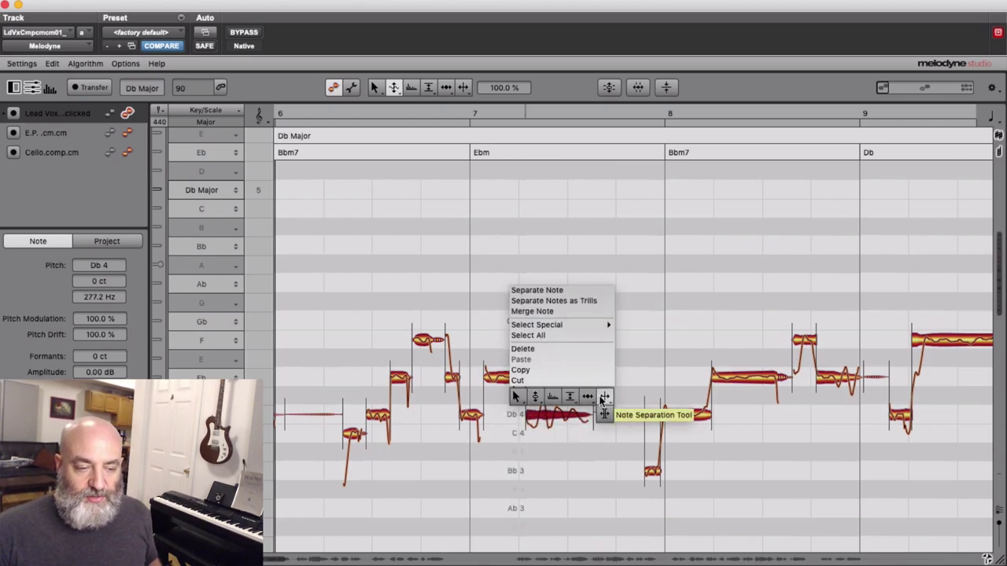
click(593, 300)
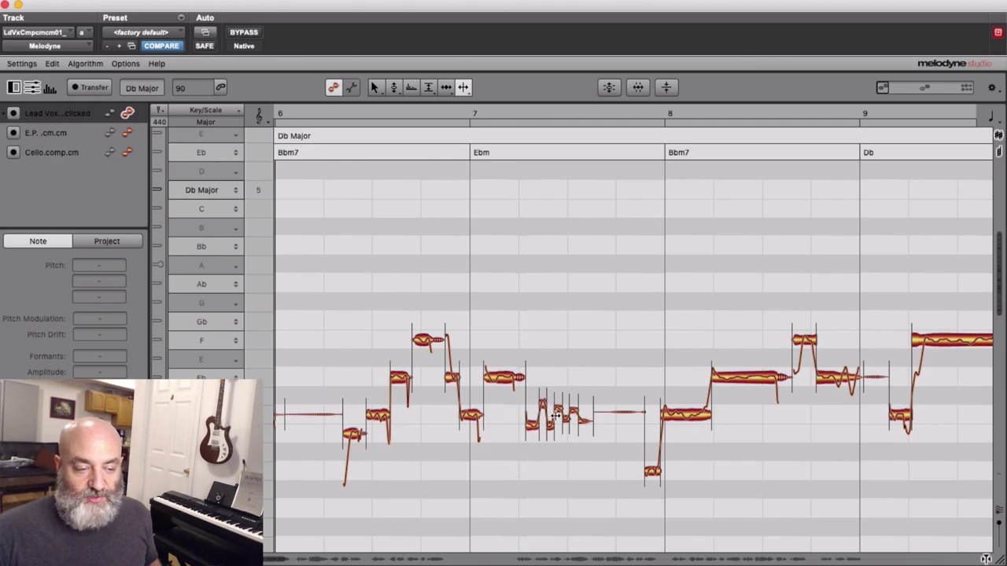
mouse_move(557, 414)
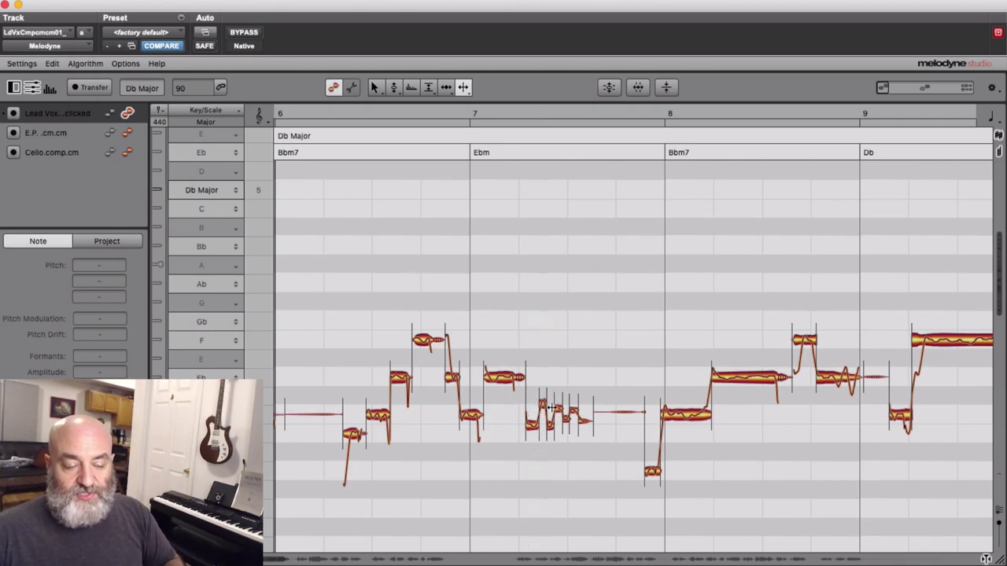
With the Pitch Tool, snap the C4 trill notes under Ebm to exact pitch.
right_click(516, 441)
click(447, 442)
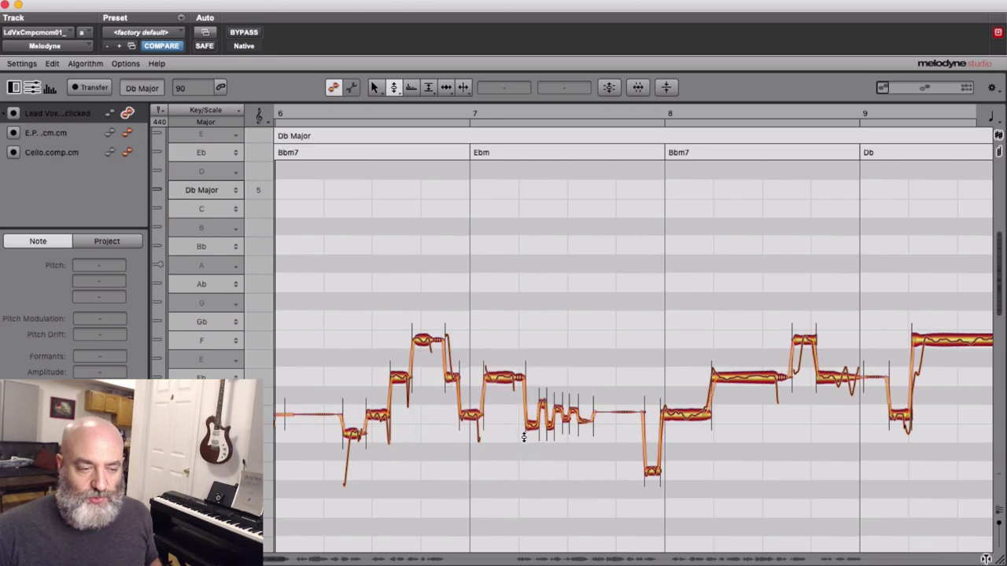
drag(523, 438, 582, 423)
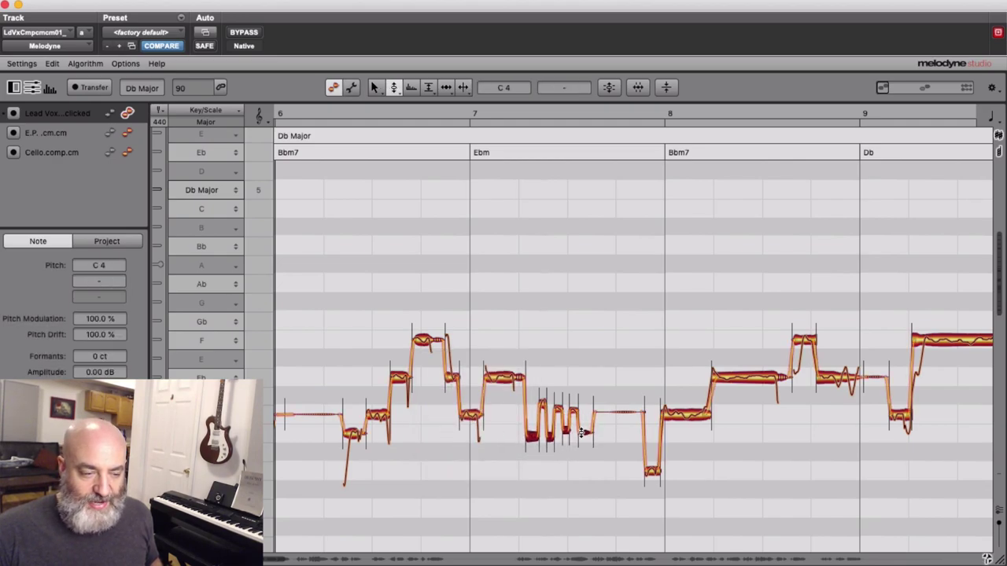
double_click(583, 433)
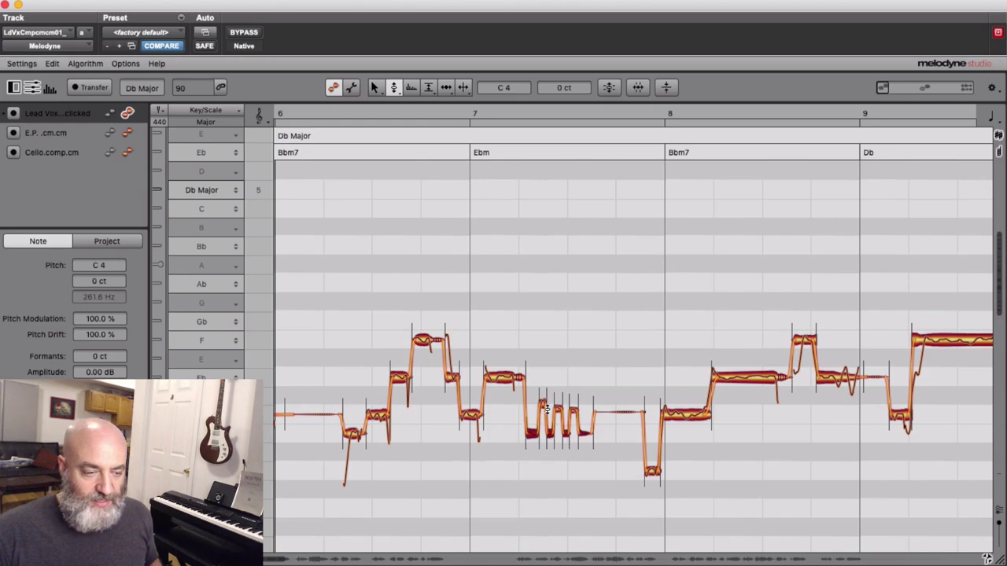
Snap the Db4 trill notes to exact pitch and play back the trill passage.
drag(533, 391, 583, 419)
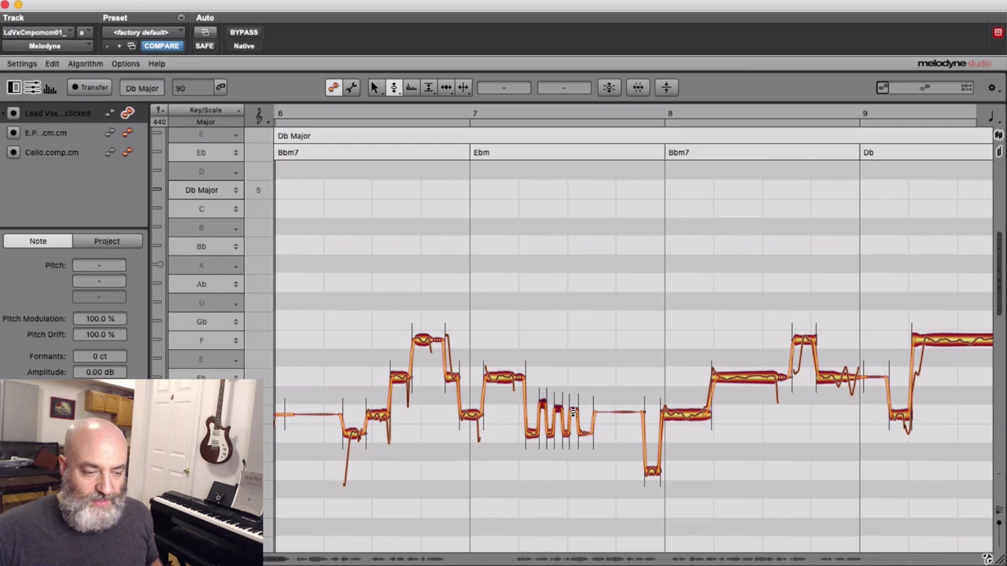
click(573, 412)
double_click(573, 414)
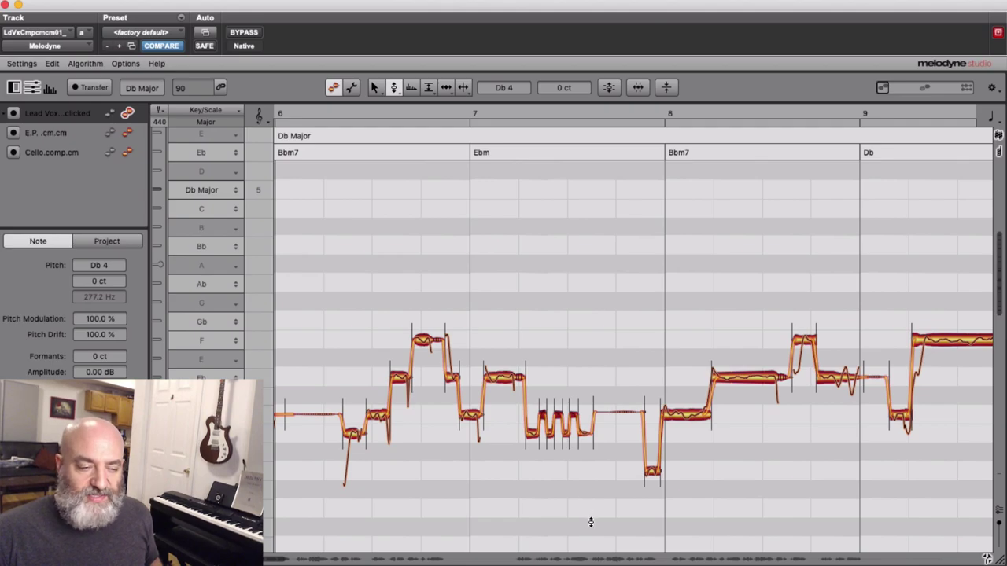
key(space)
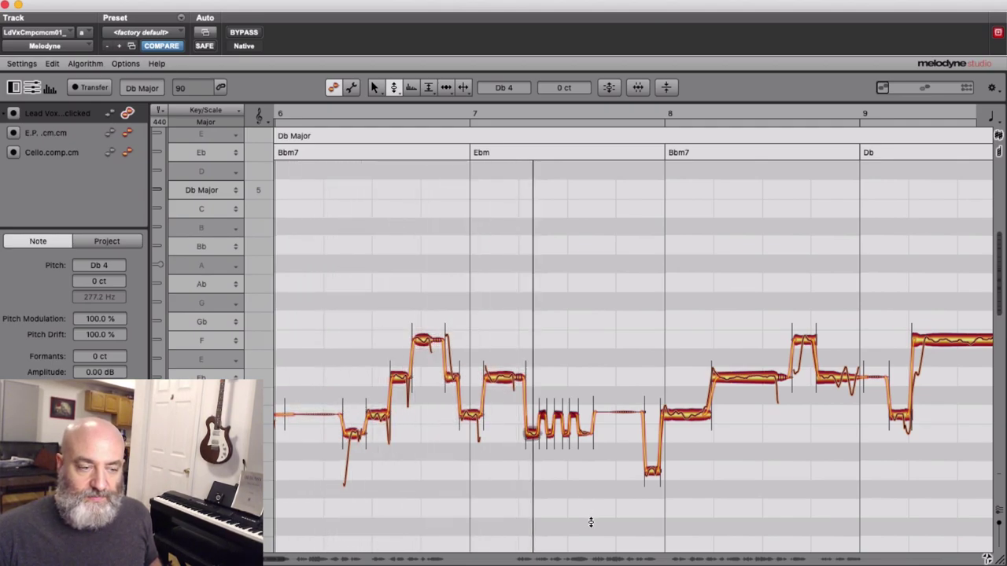
key(space)
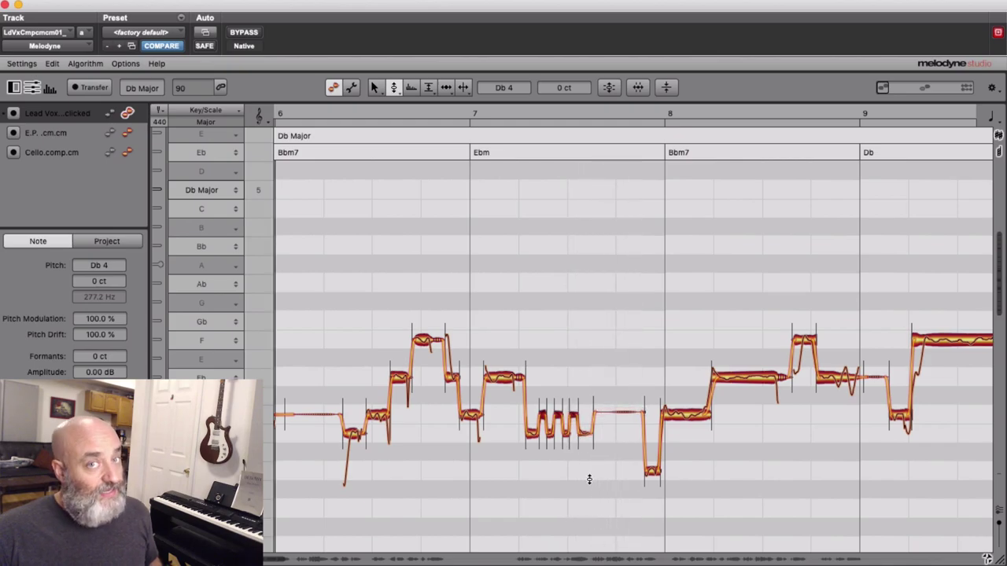
click(495, 456)
drag(495, 456, 598, 408)
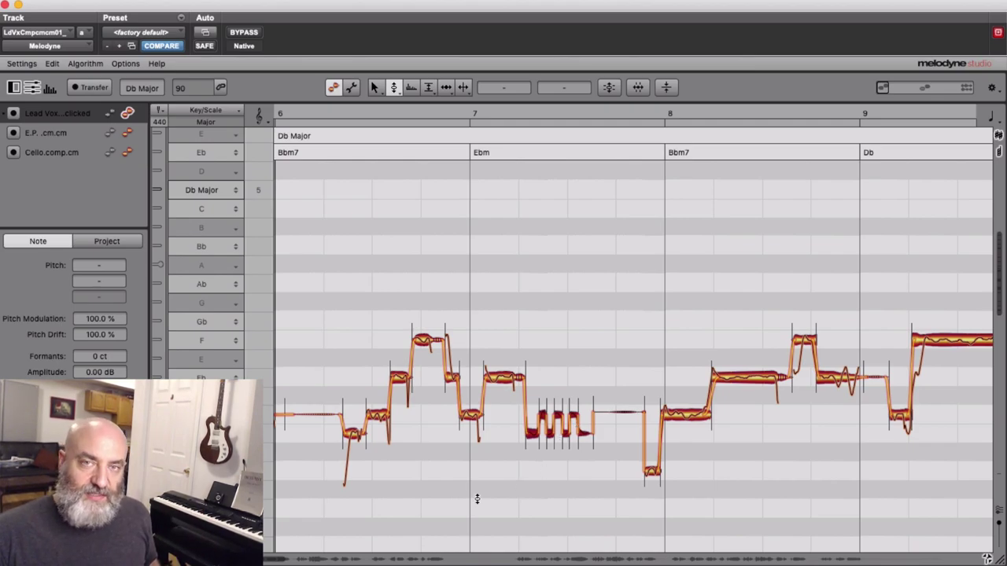
key(space)
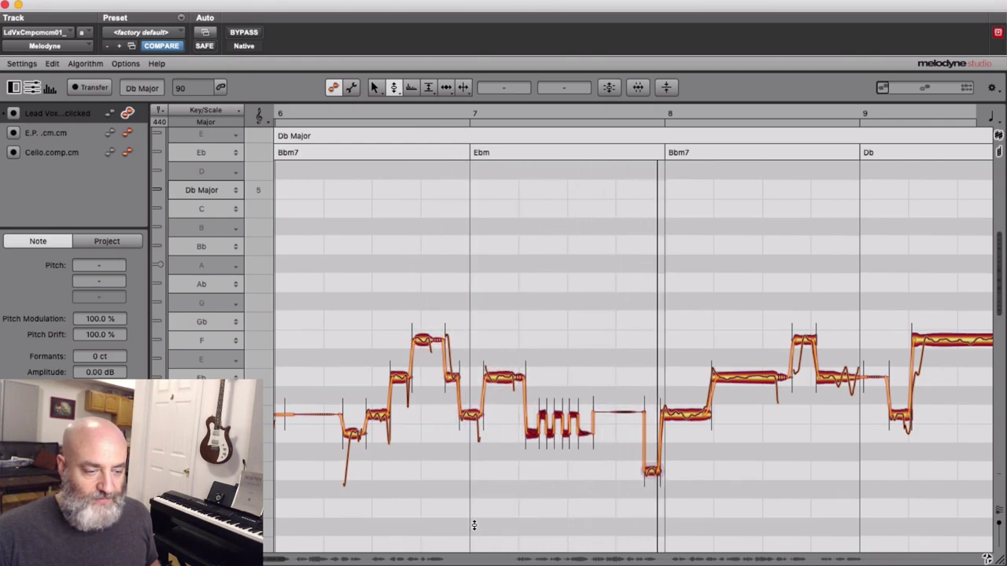
key(space)
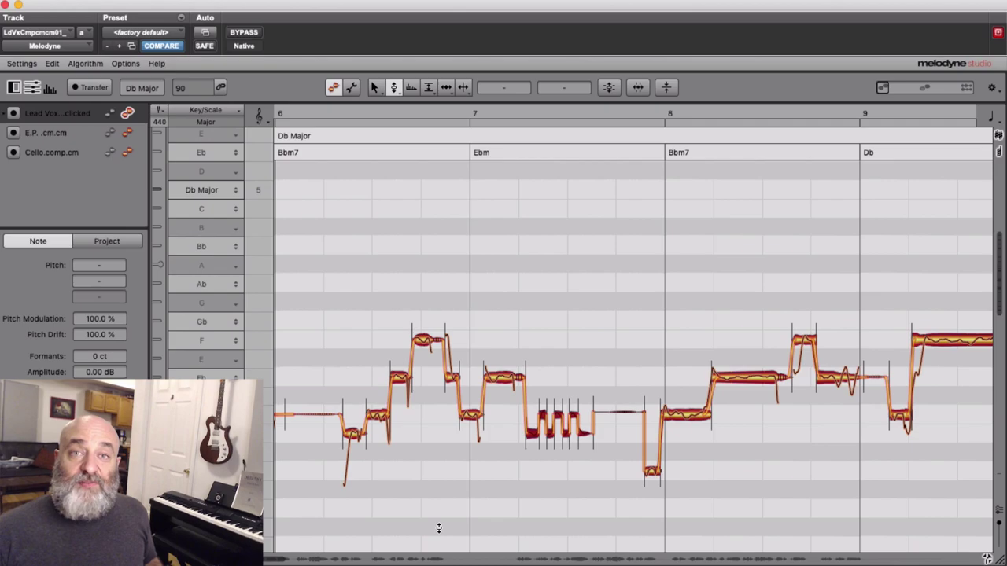